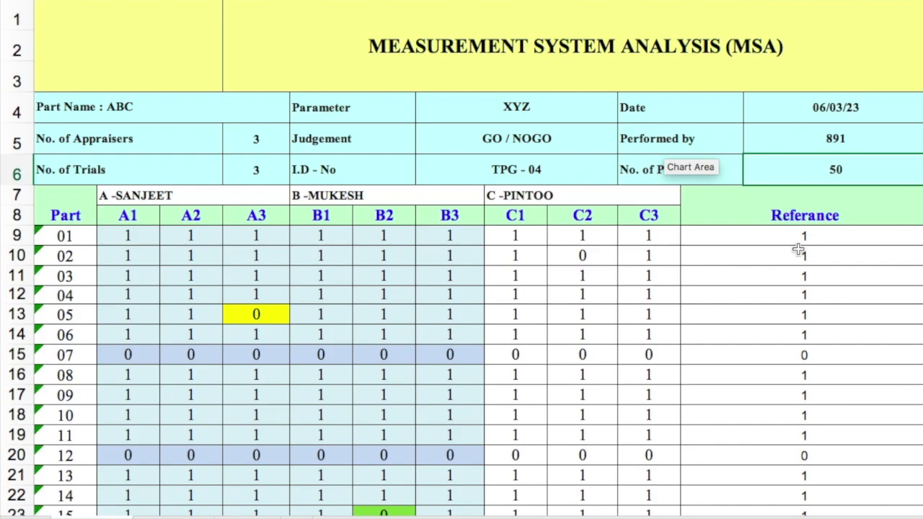
# - Look through the GO / NOGO trial results of appraisers A, B and C for all 50 parts
pyautogui.scroll(-1, 430, 330)
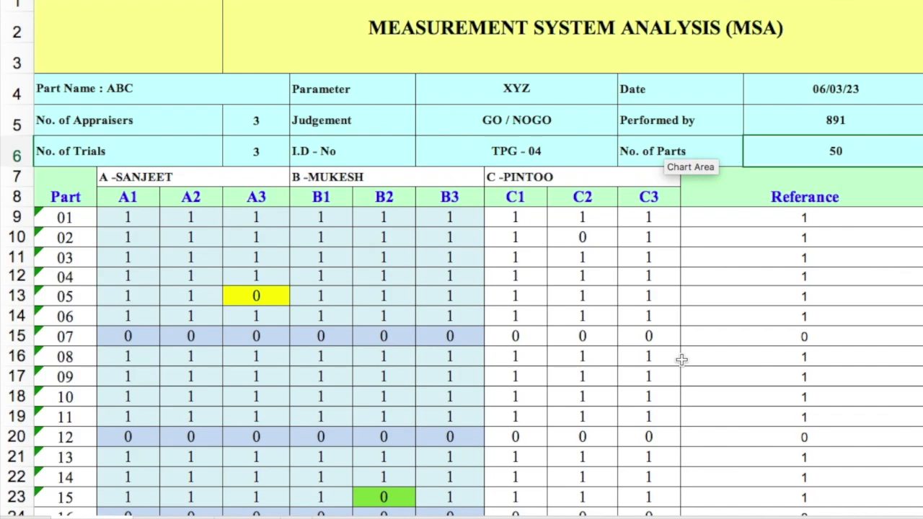
pyautogui.scroll(-5, 681, 359)
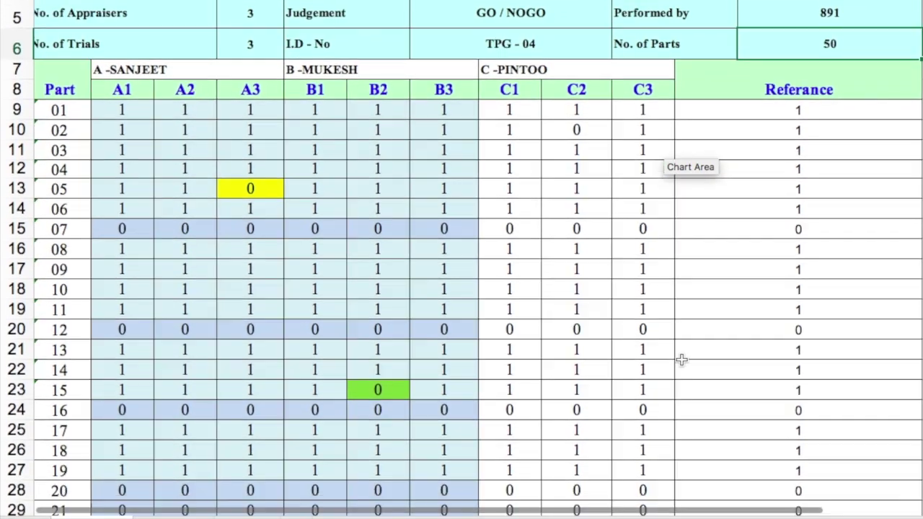
pyautogui.scroll(-2, 682, 355)
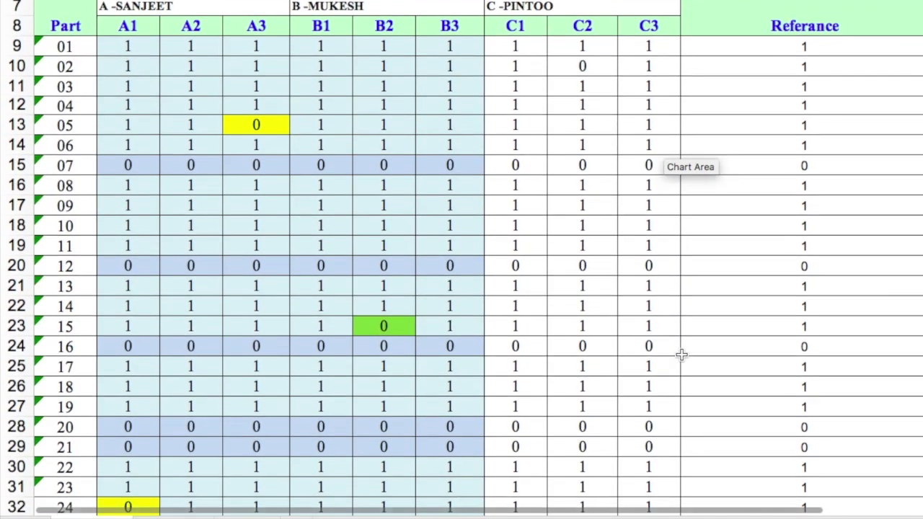
pyautogui.scroll(-6, 681, 354)
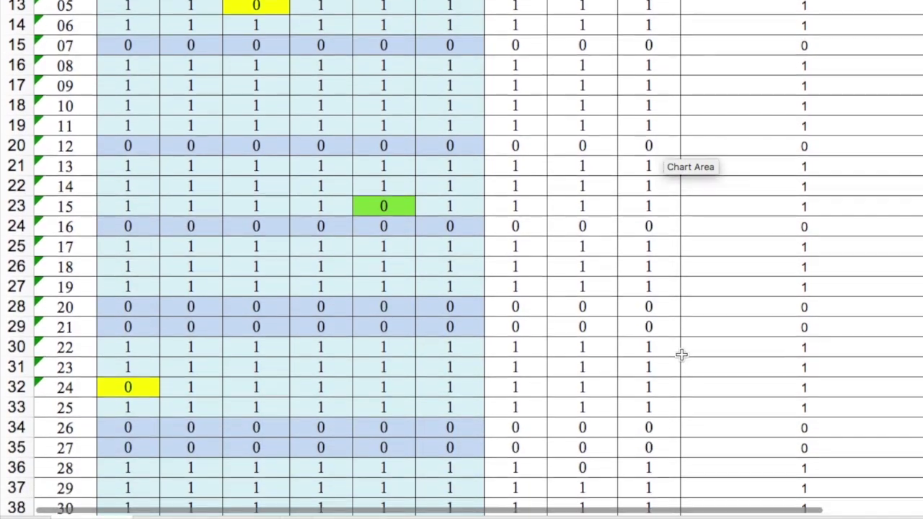
pyautogui.scroll(6, 681, 355)
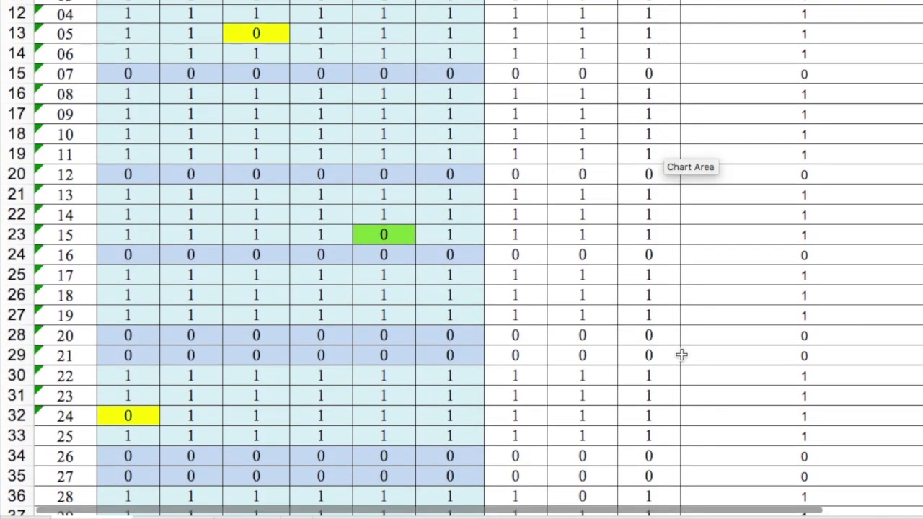
pyautogui.scroll(-12, 681, 354)
pyautogui.scroll(-3, 682, 355)
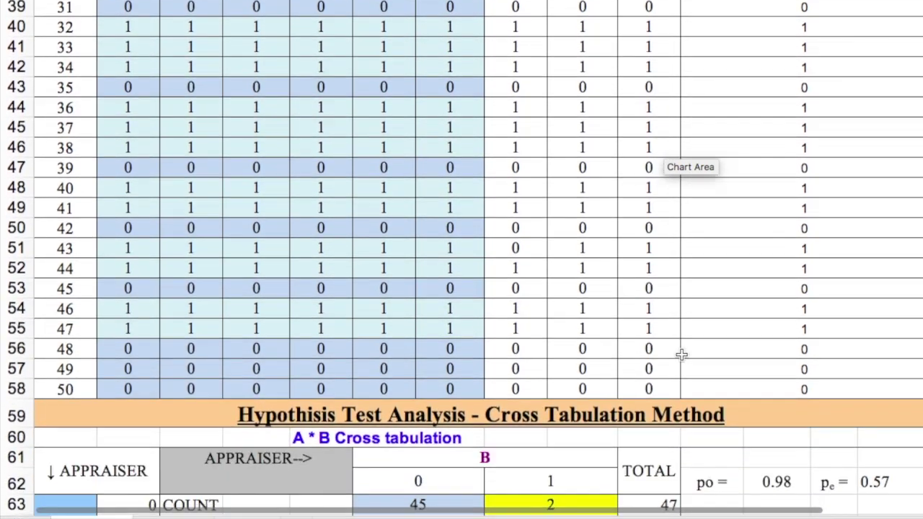
pyautogui.scroll(6, 681, 355)
pyautogui.scroll(7, 681, 355)
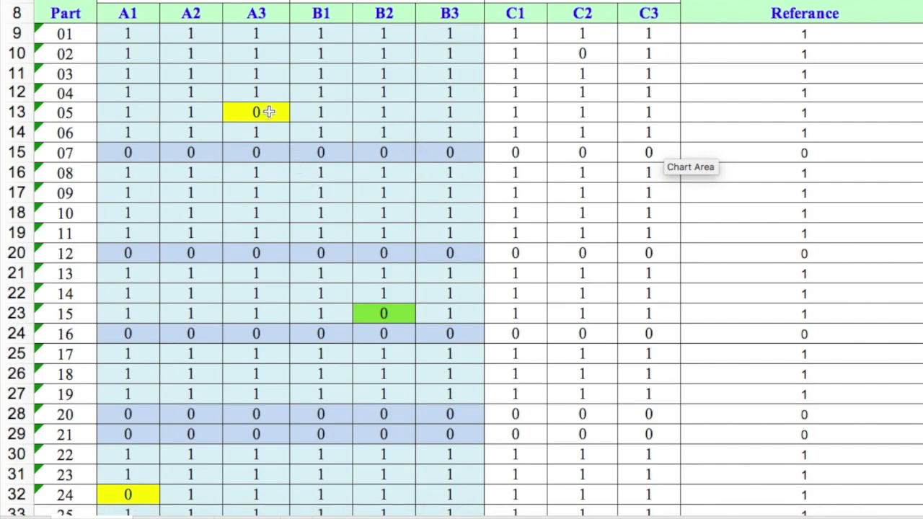
# - Compare the appraisers' trial results with the reference values part by part, down to the A * B cross tabulation
pyautogui.scroll(2, 268, 112)
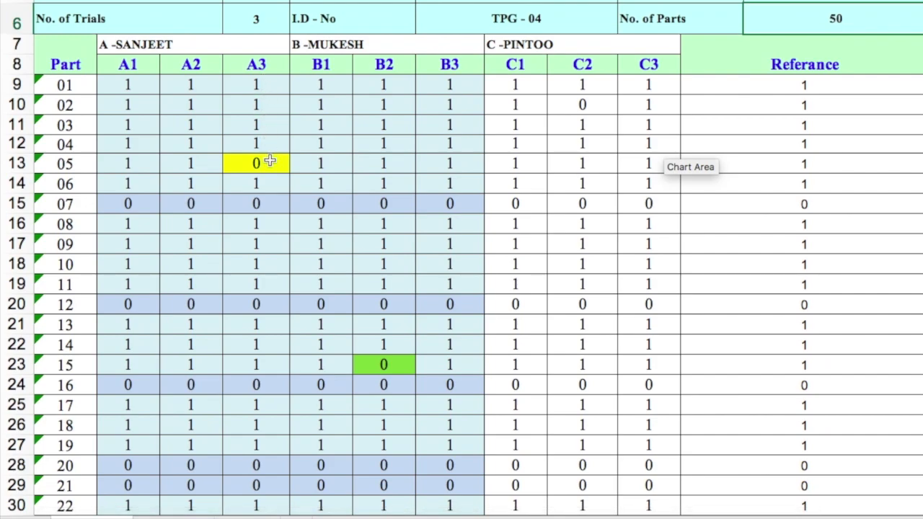
pyautogui.scroll(-1, 508, 380)
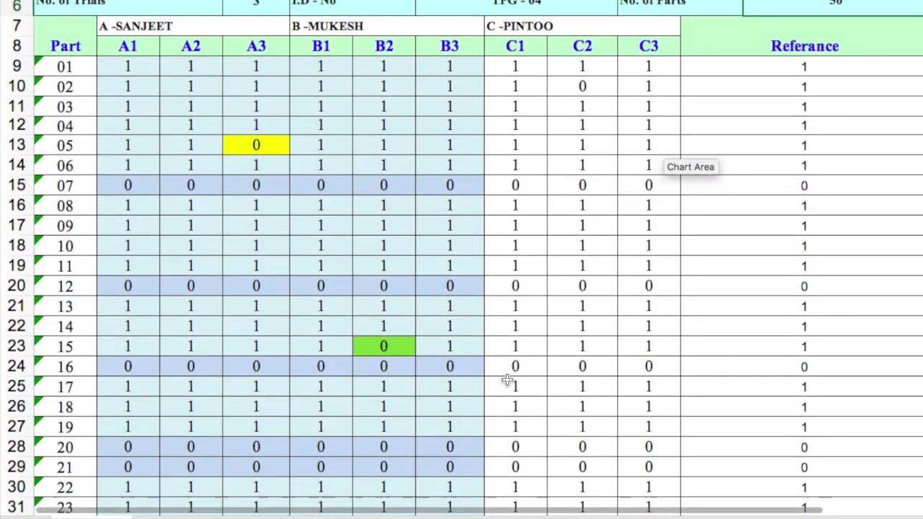
pyautogui.scroll(-3, 508, 380)
pyautogui.scroll(2, 402, 301)
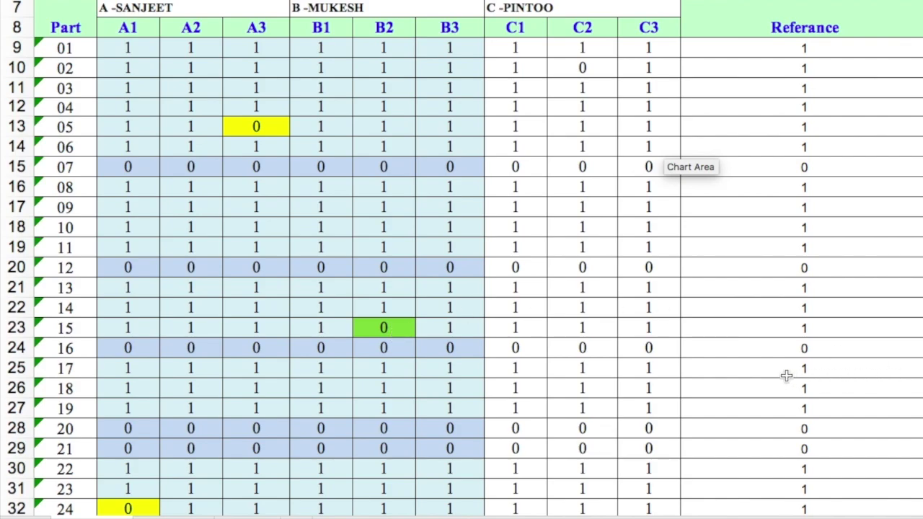
pyautogui.scroll(-5, 786, 375)
pyautogui.scroll(-1, 786, 375)
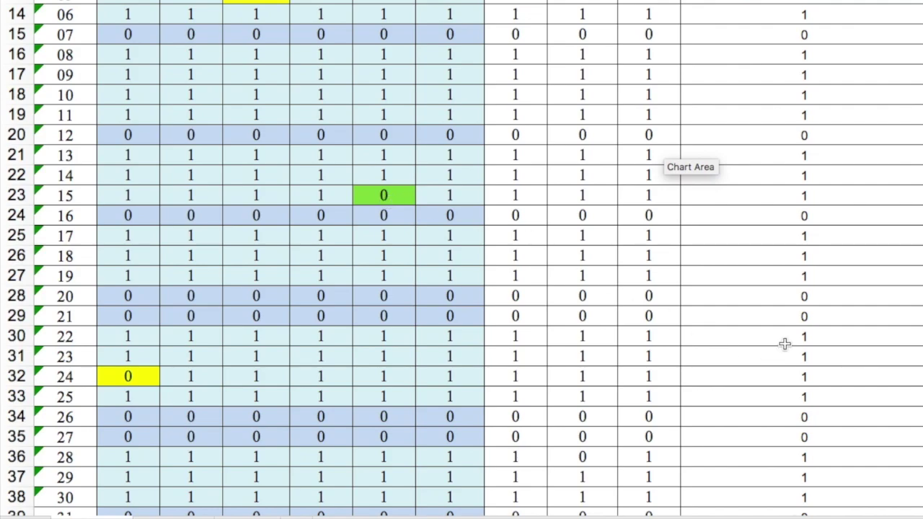
pyautogui.scroll(-6, 783, 434)
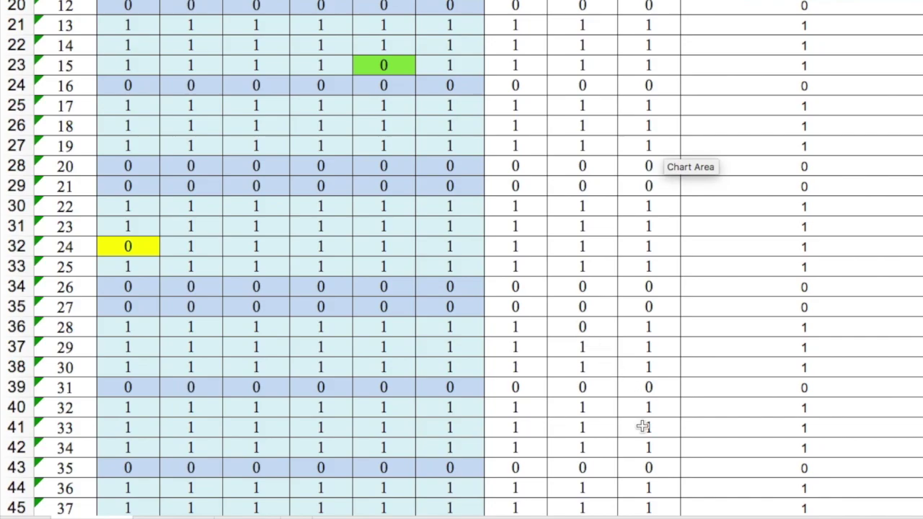
pyautogui.scroll(-5, 642, 426)
pyautogui.scroll(-3, 642, 427)
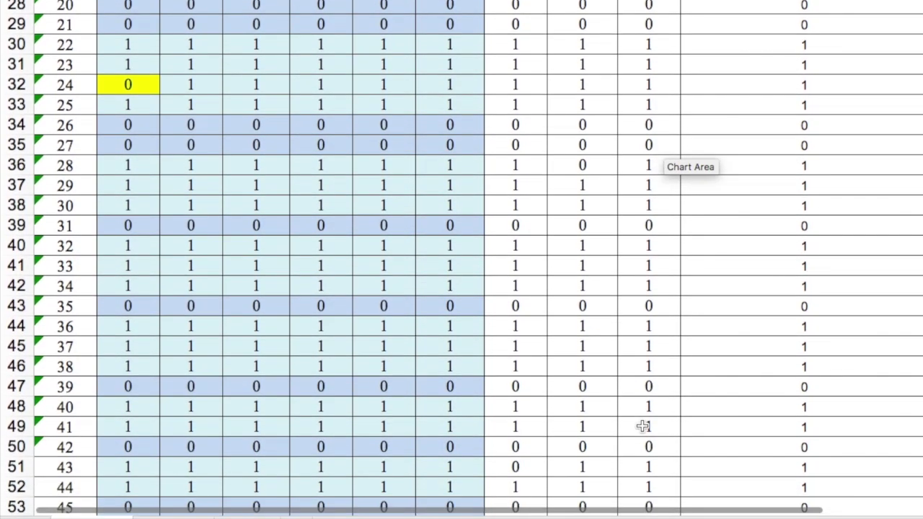
pyautogui.scroll(-4, 683, 458)
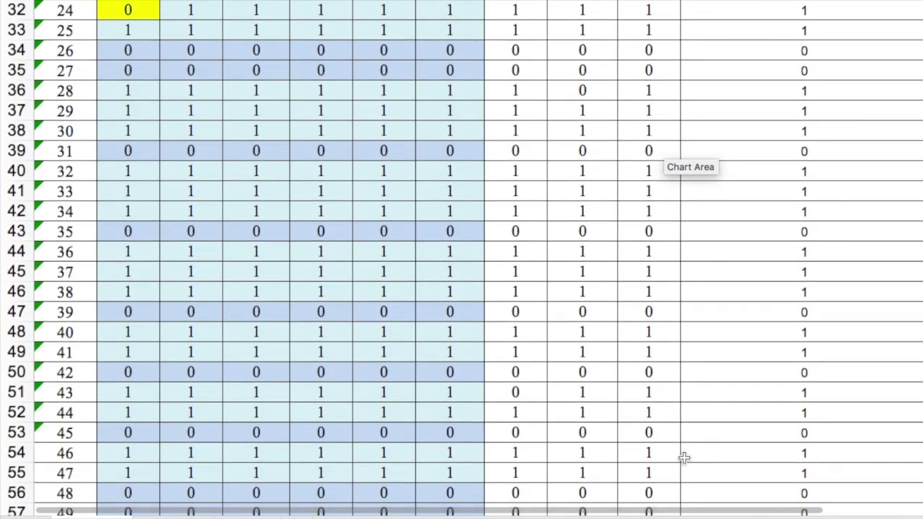
pyautogui.scroll(-11, 684, 458)
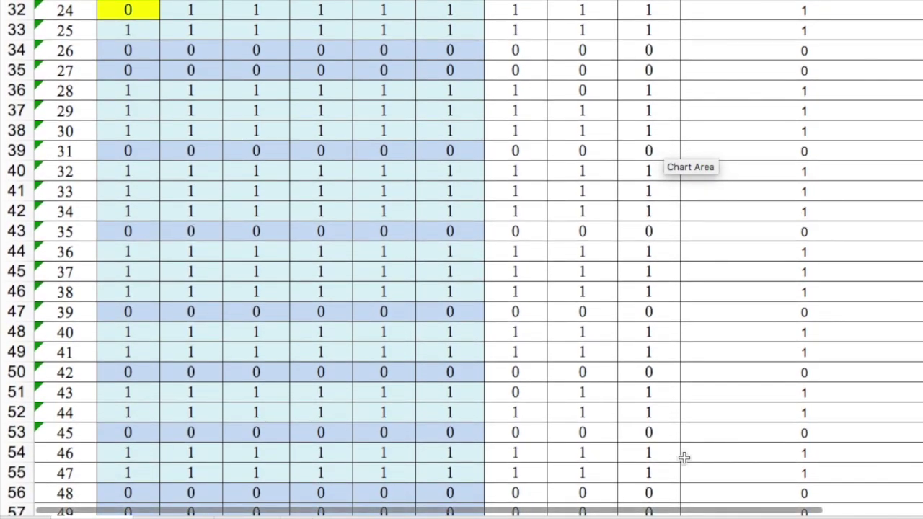
pyautogui.scroll(-6, 684, 458)
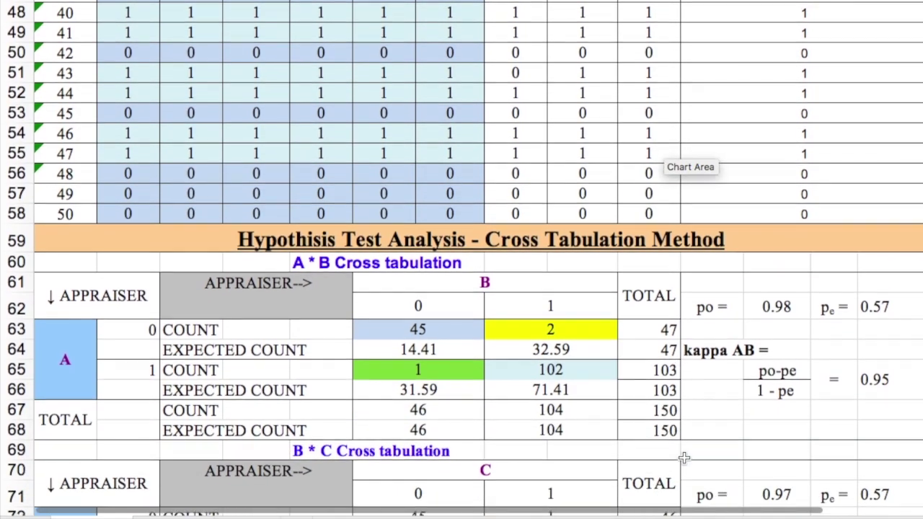
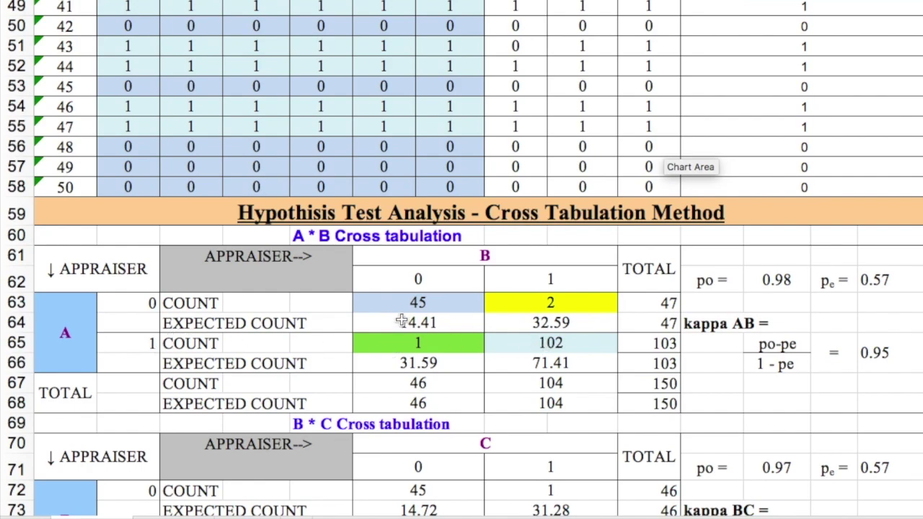
# - Trace the yellow A * B cross tabulation count back to the trials where A rated 0 and B rated 1
pyautogui.scroll(1, 409, 312)
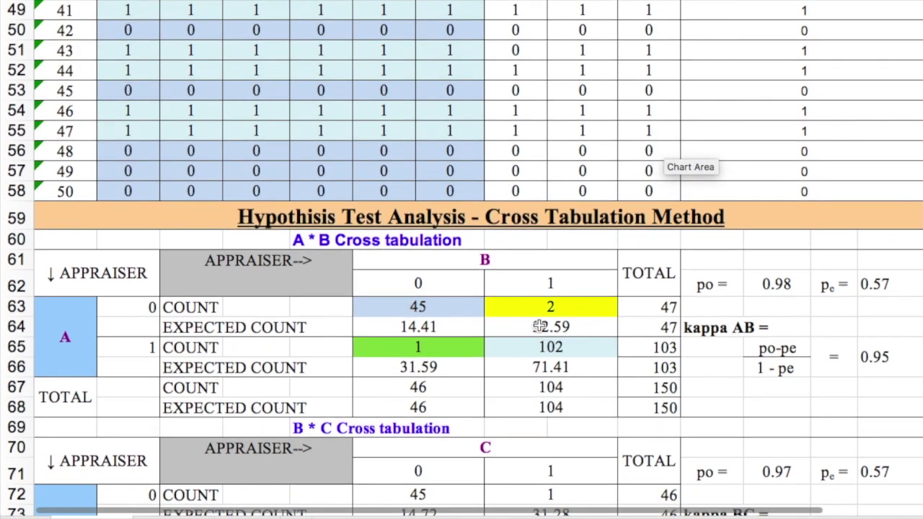
pyautogui.scroll(5, 548, 313)
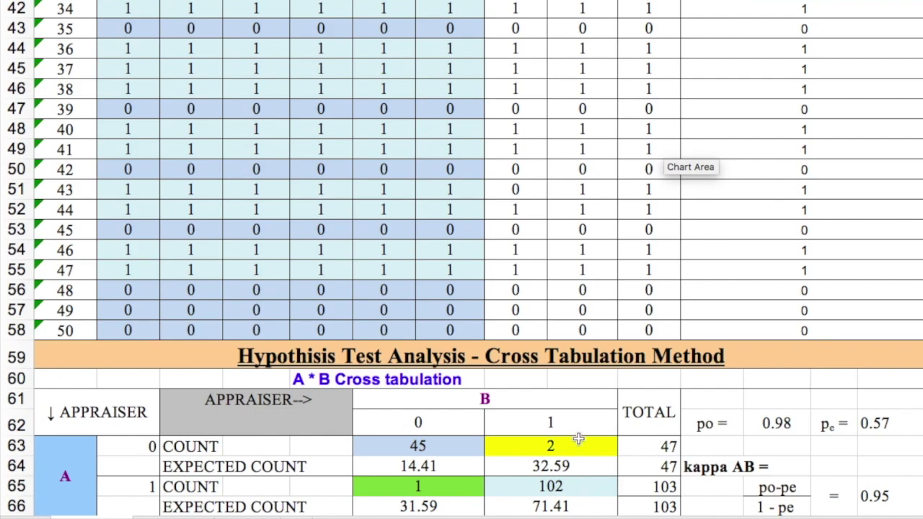
pyautogui.scroll(-3, 579, 438)
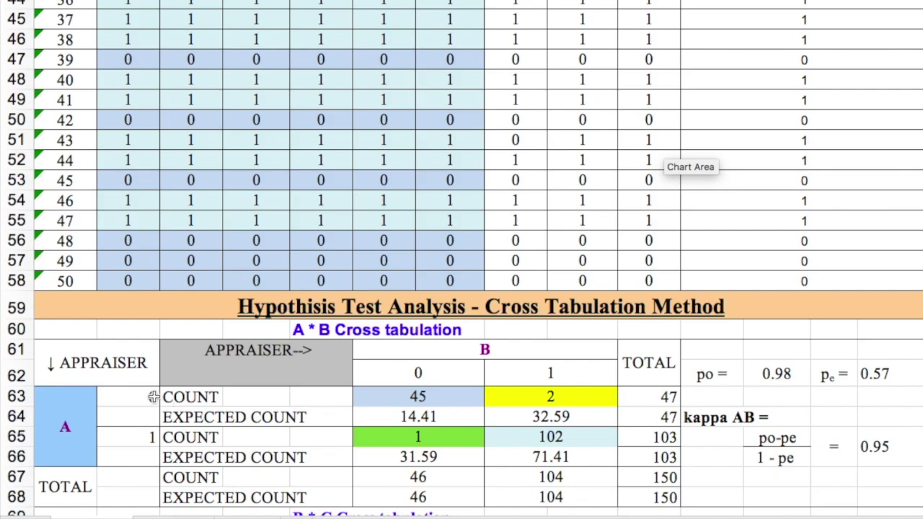
pyautogui.scroll(3, 247, 134)
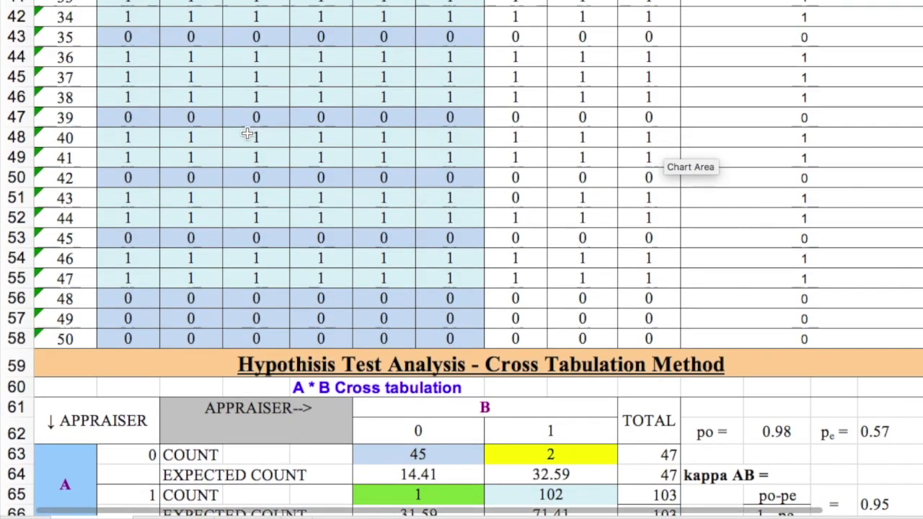
pyautogui.scroll(10, 248, 133)
pyautogui.scroll(3, 247, 133)
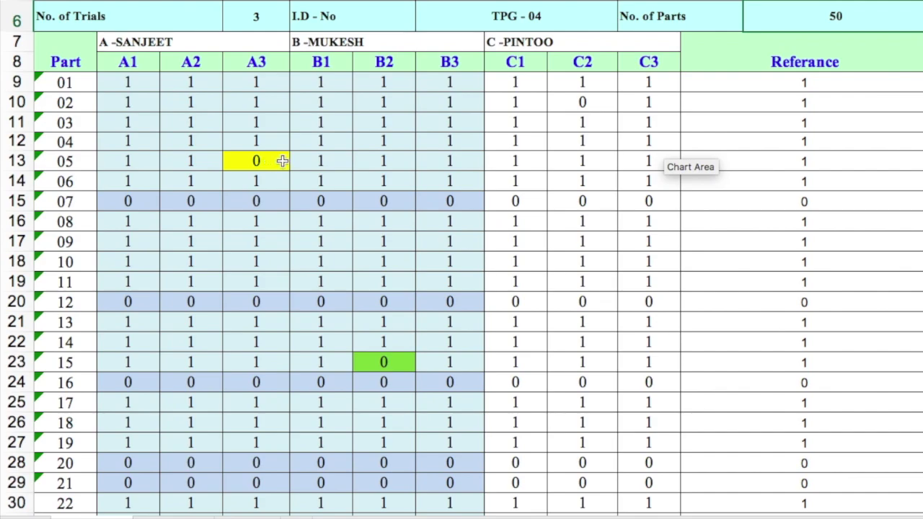
pyautogui.scroll(-1, 286, 300)
pyautogui.scroll(-2, 287, 300)
pyautogui.scroll(2, 286, 300)
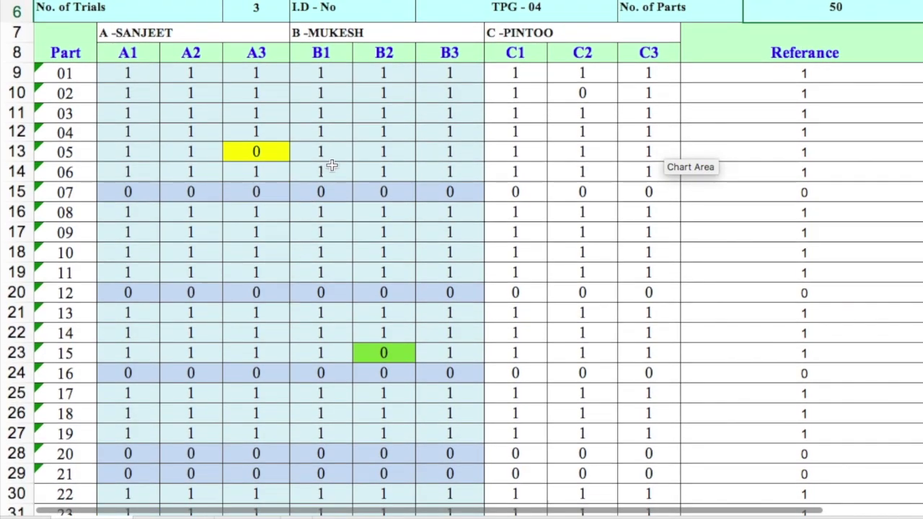
pyautogui.scroll(-5, 305, 210)
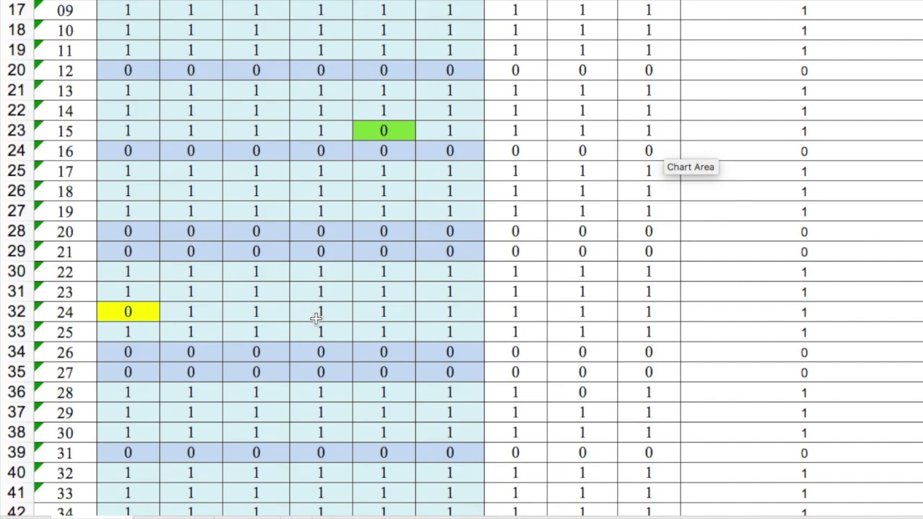
pyautogui.scroll(-14, 316, 319)
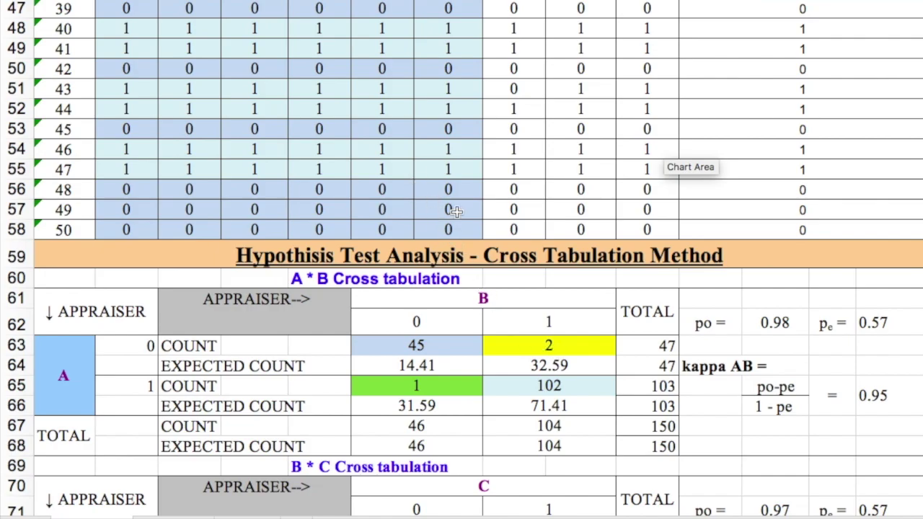
# - Check the trials both appraisers rated 1 and select the matching count in the A * B cross tabulation
pyautogui.scroll(1, 271, 209)
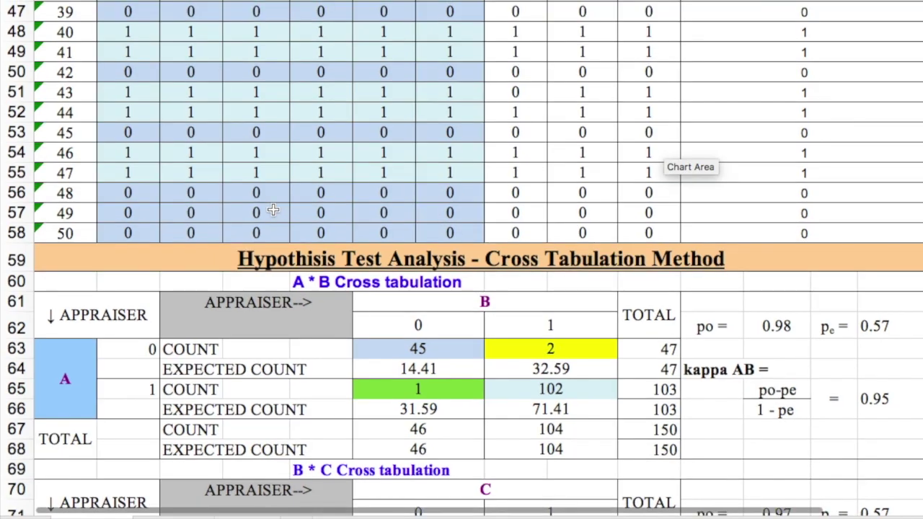
pyautogui.scroll(14, 273, 210)
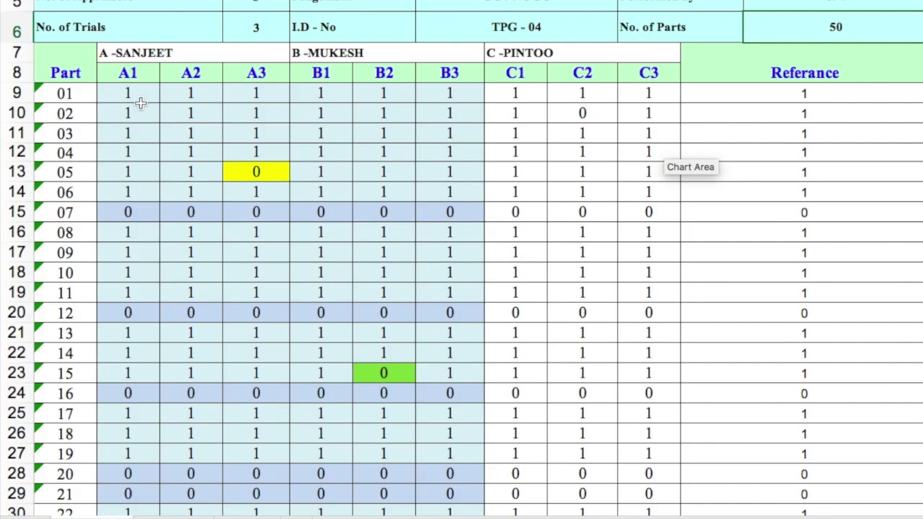
pyautogui.scroll(-6, 427, 263)
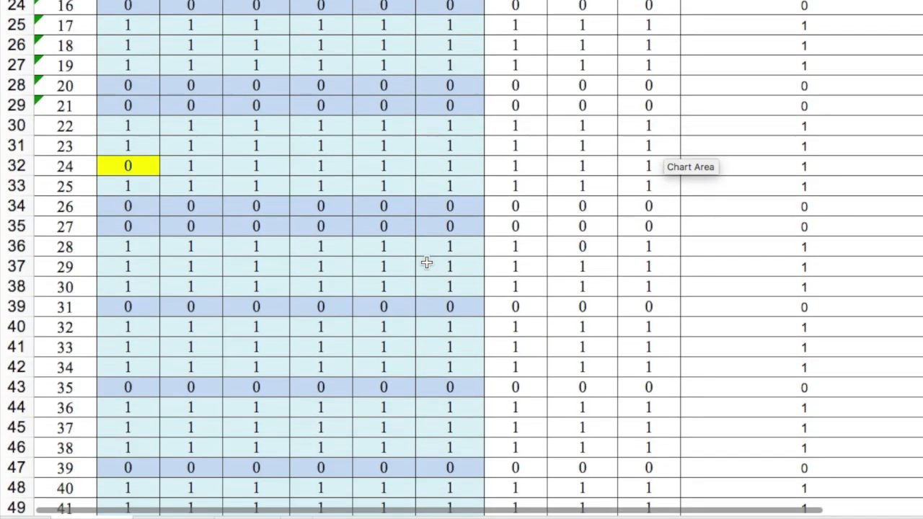
pyautogui.scroll(-5, 427, 262)
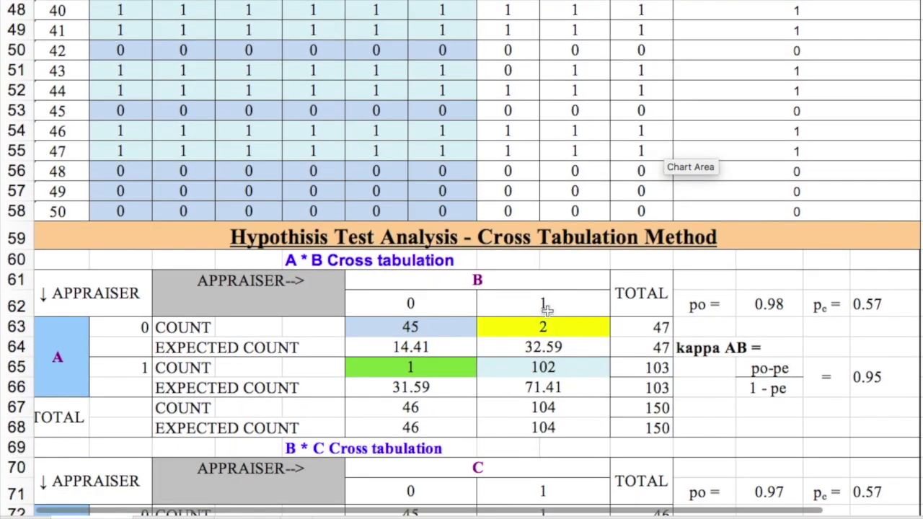
pyautogui.click(585, 374)
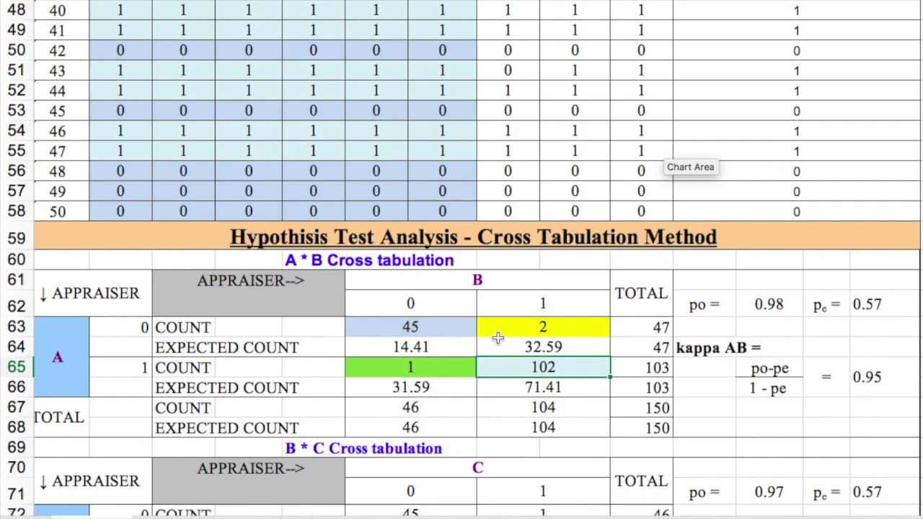
# - Find the trial where A rated 1 and B rated 0, and select the green B2 result for part 15
pyautogui.scroll(2, 371, 129)
pyautogui.scroll(10, 371, 129)
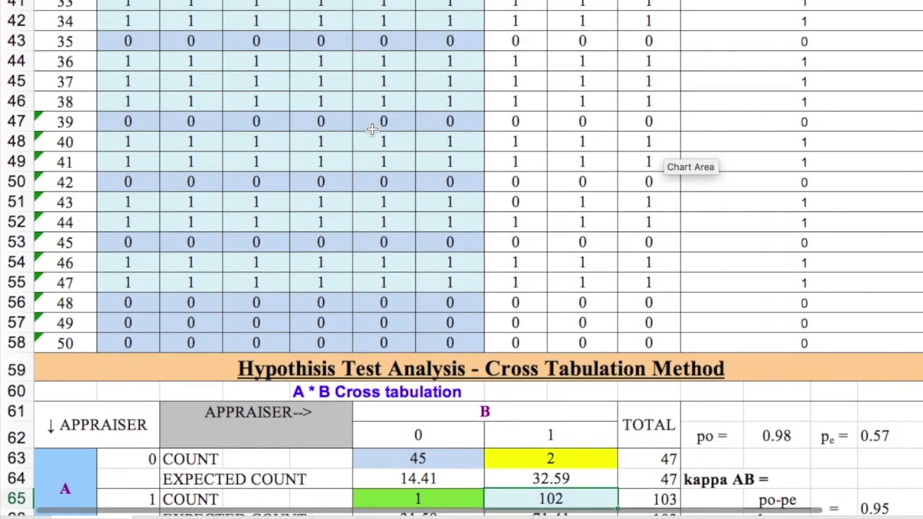
pyautogui.scroll(8, 371, 129)
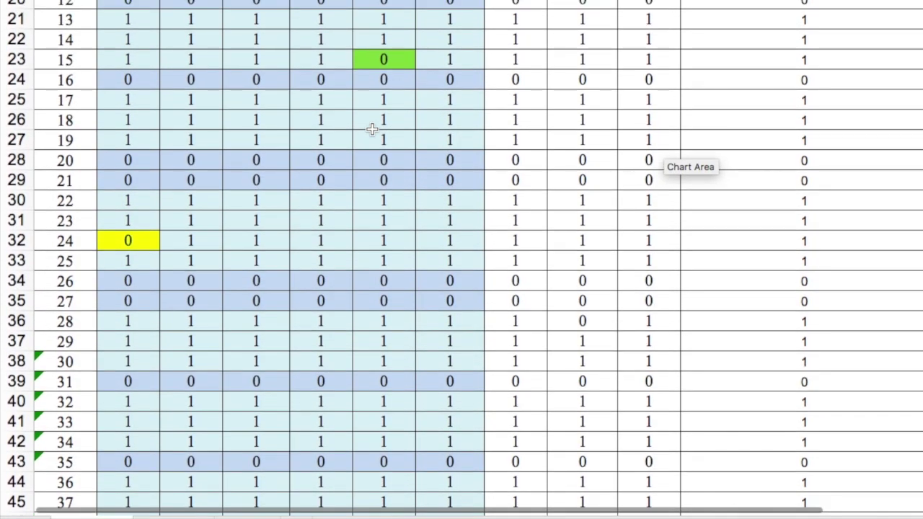
pyautogui.scroll(4, 371, 129)
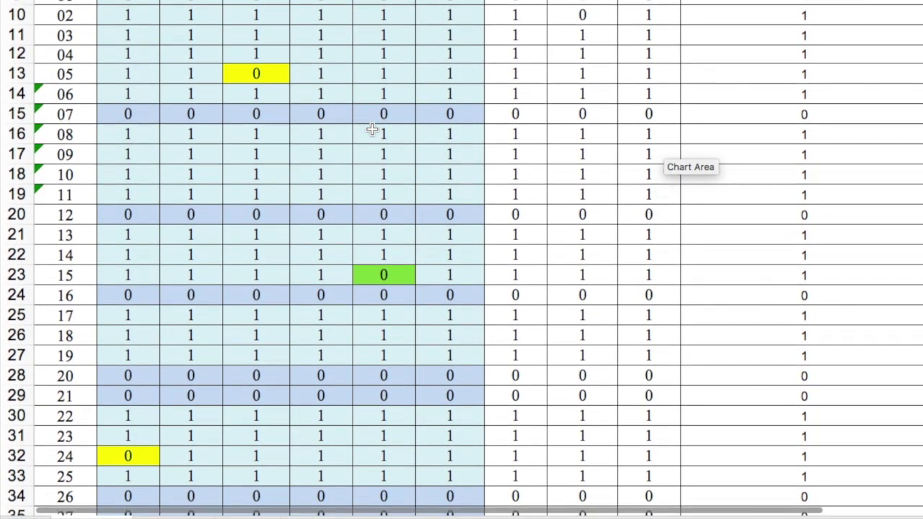
pyautogui.scroll(-3, 372, 129)
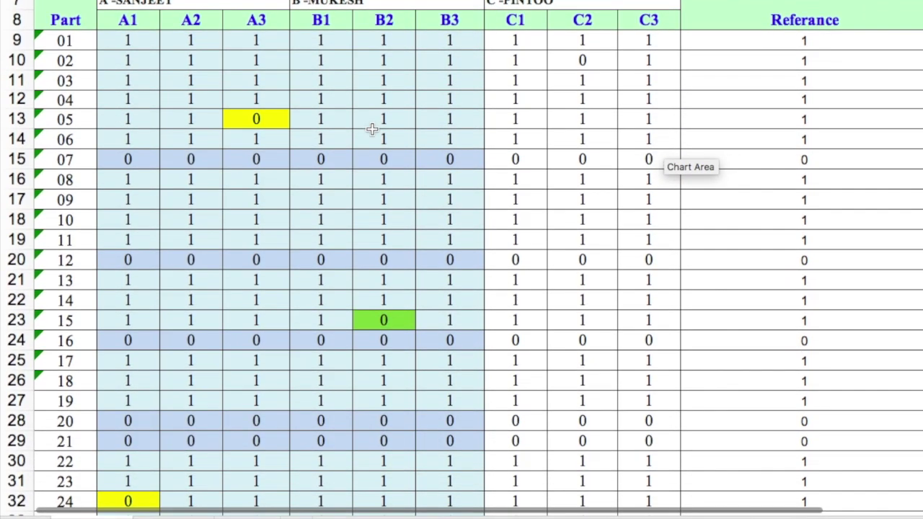
pyautogui.click(388, 320)
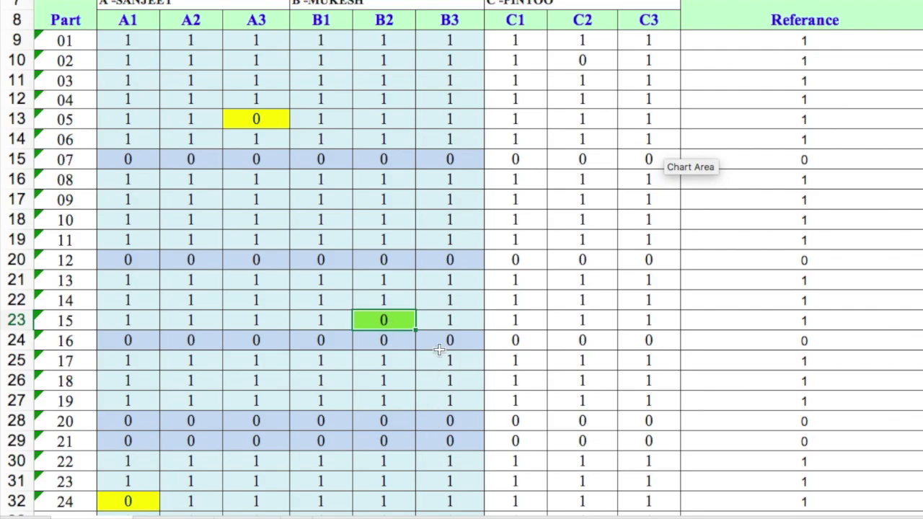
# - Return to the A * B cross tabulation and select the grand total of its expected counts
pyautogui.scroll(-7, 347, 411)
pyautogui.scroll(-10, 345, 411)
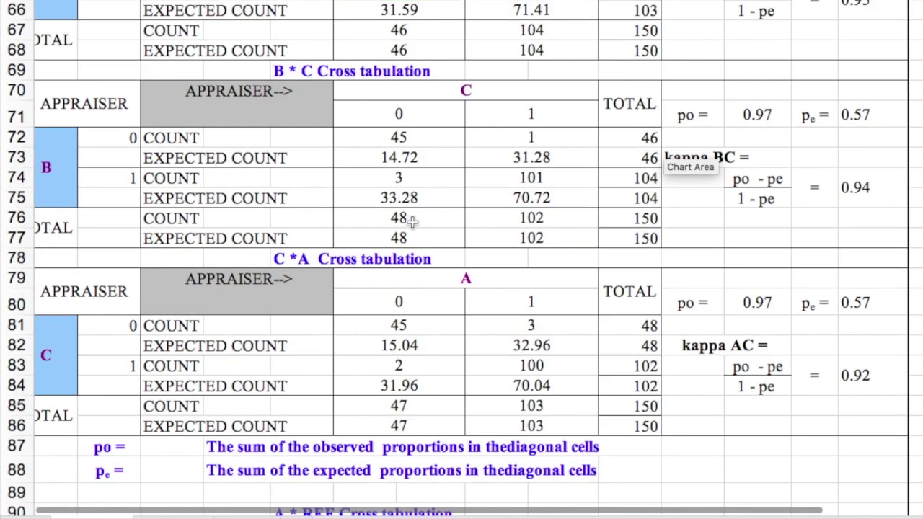
pyautogui.scroll(10, 412, 222)
pyautogui.scroll(-4, 412, 222)
pyautogui.scroll(-2, 411, 222)
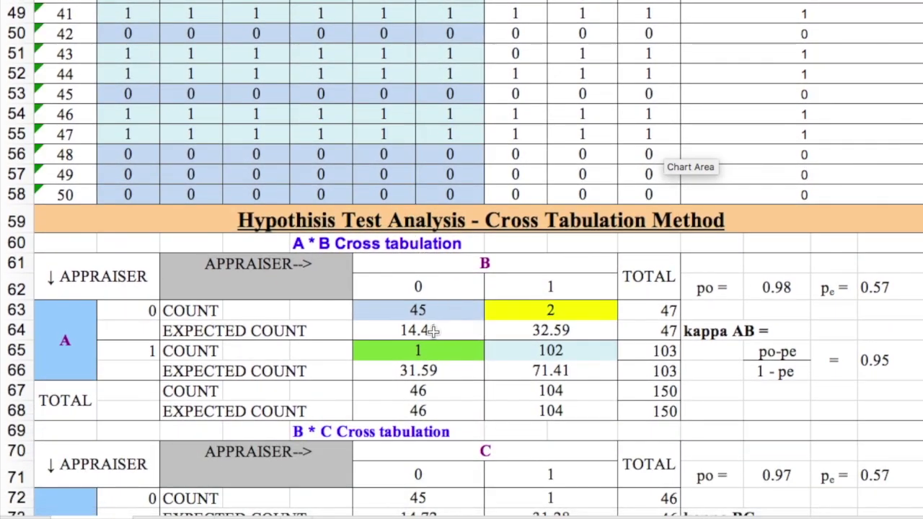
pyautogui.click(663, 410)
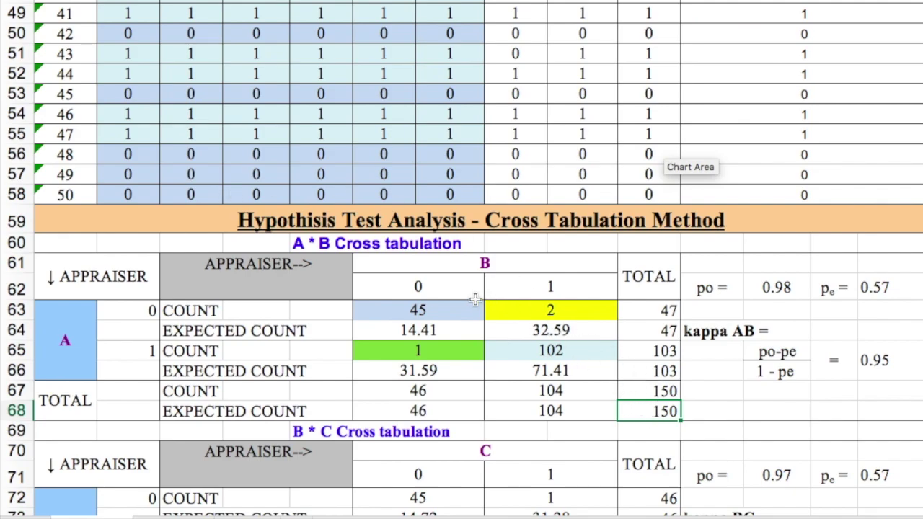
# - Trace the expected count for A 0 and B 0 to its row and column totals and inspect its formula, leaving it unchanged
pyautogui.click(424, 331)
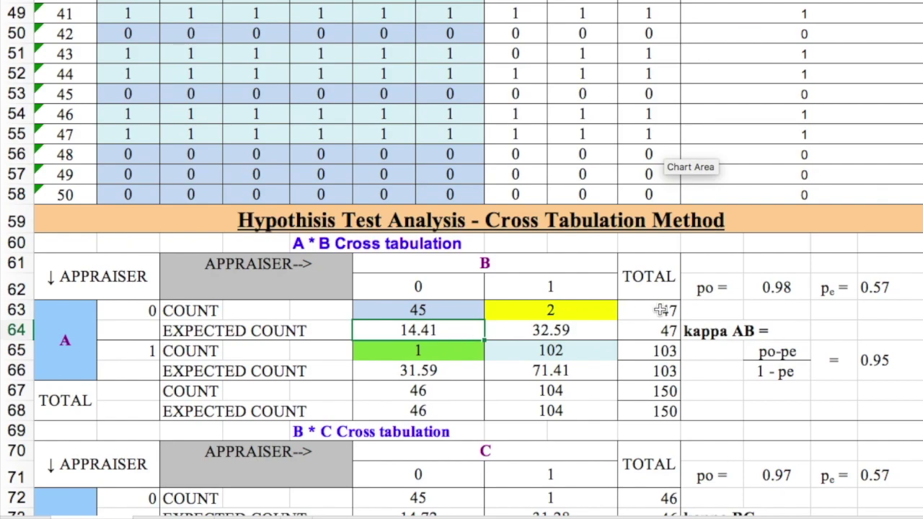
pyautogui.click(416, 393)
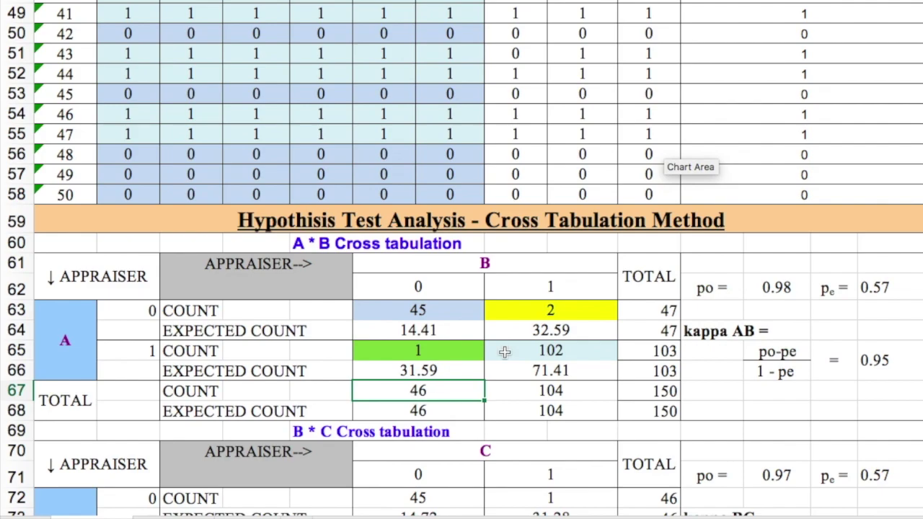
pyautogui.click(660, 309)
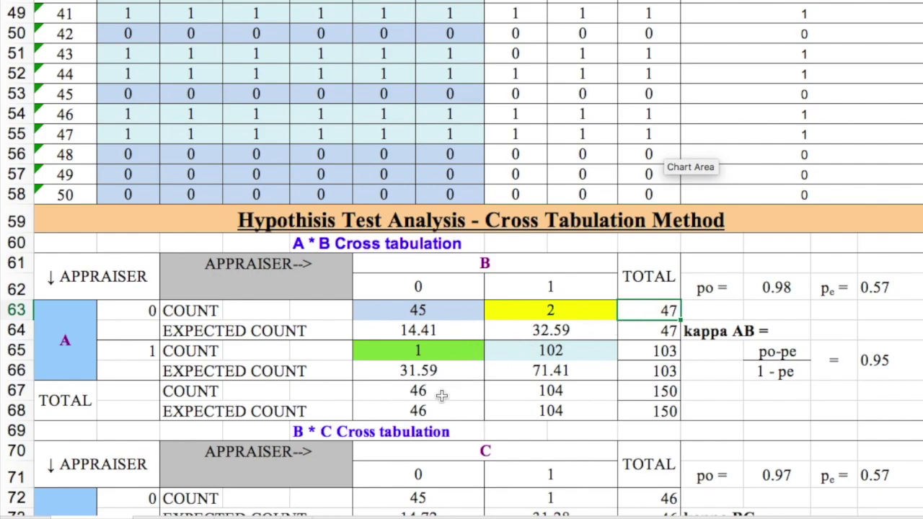
pyautogui.click(469, 331)
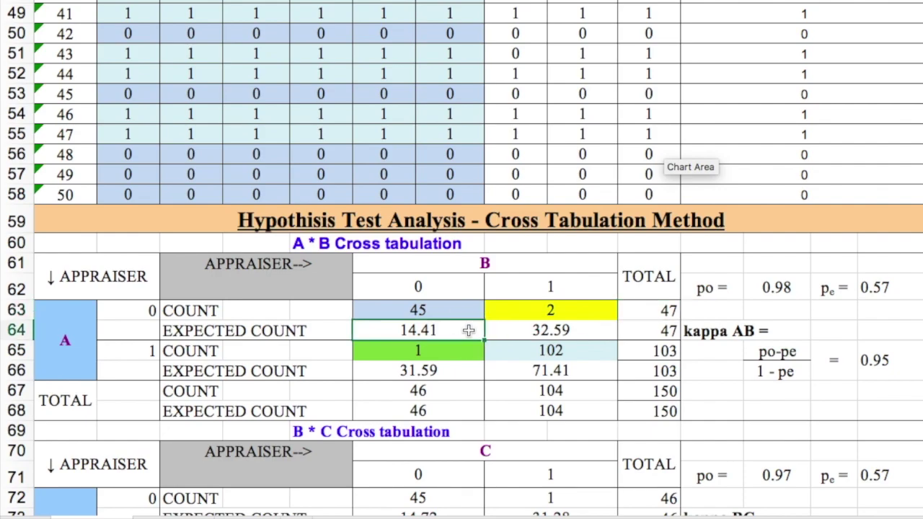
pyautogui.doubleClick(468, 330)
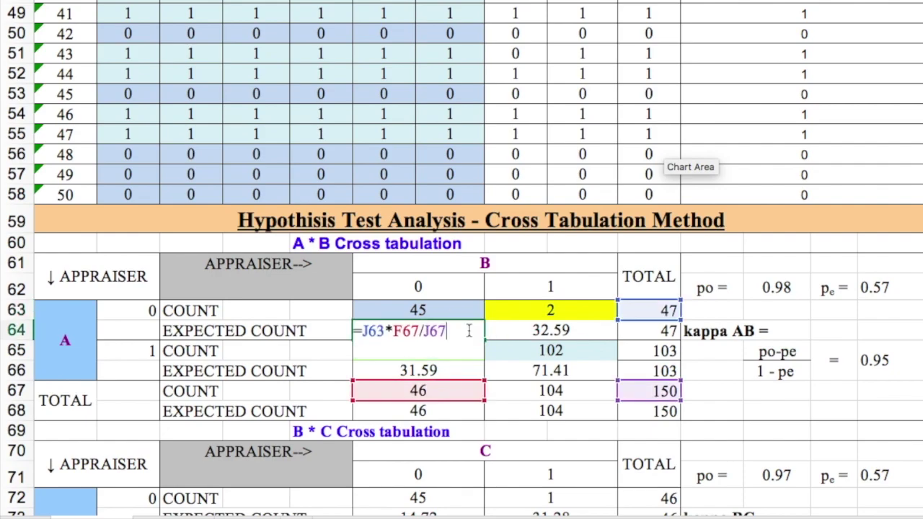
pyautogui.click(559, 331)
pyautogui.click(663, 59)
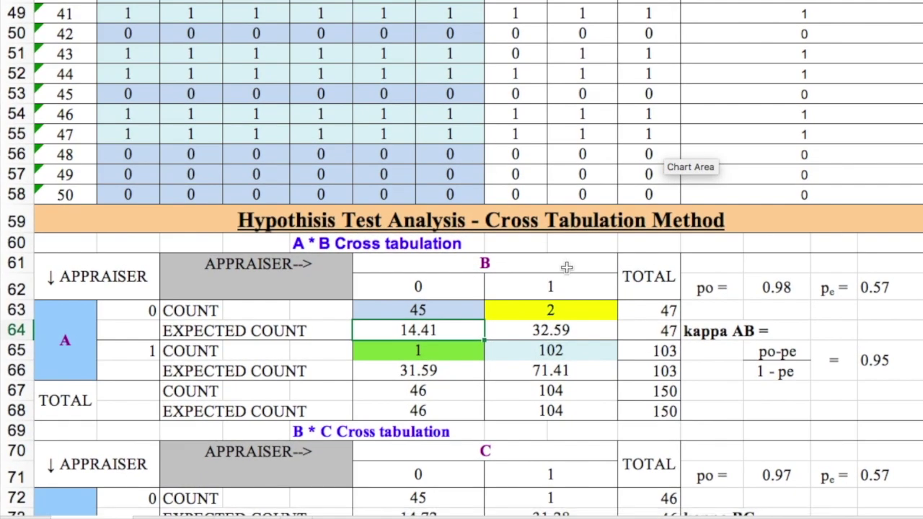
# - Inspect the expected count formula for A 0 and B 1, and select both expected counts in the A 1 row
pyautogui.click(563, 300)
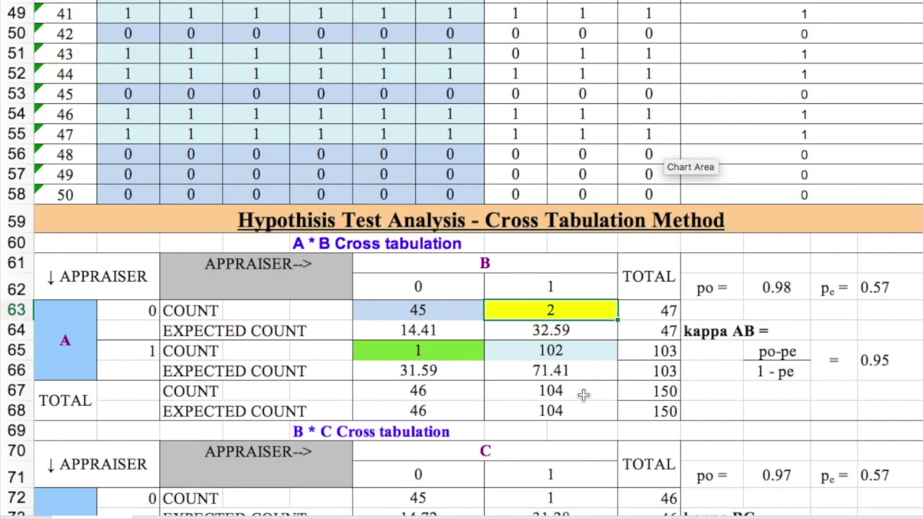
pyautogui.doubleClick(585, 332)
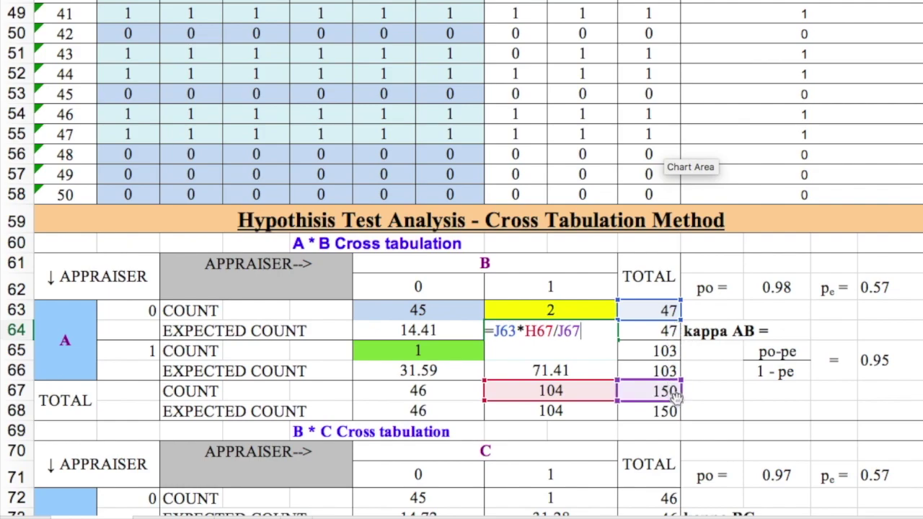
pyautogui.press('Return')
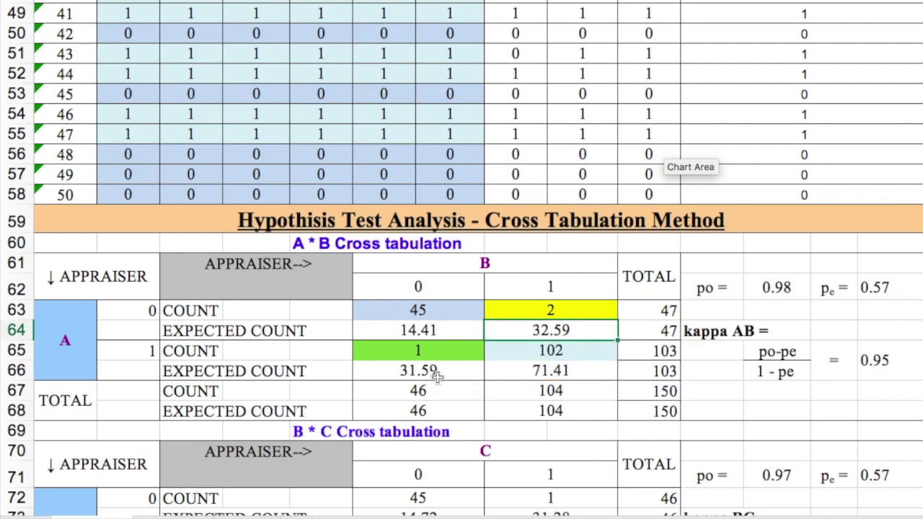
pyautogui.click(437, 371)
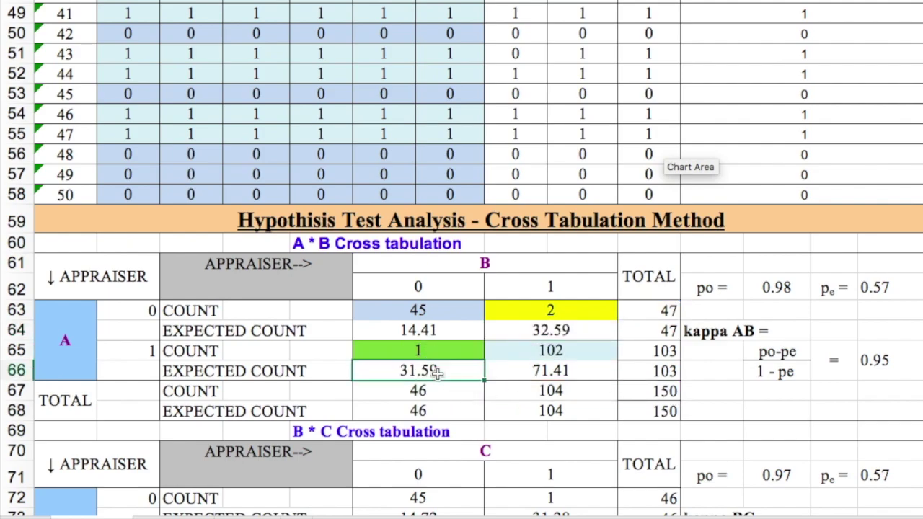
pyautogui.click(540, 371)
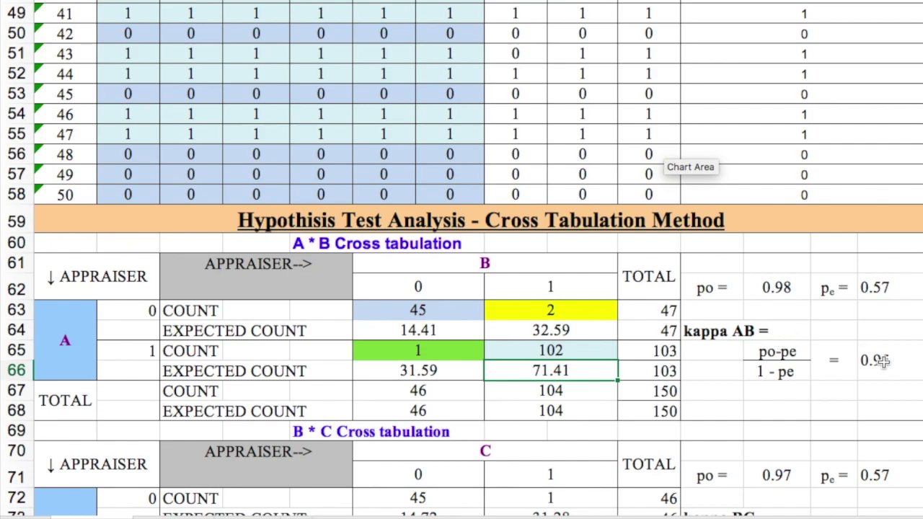
# - Inspect the po and pe formulas beside the A * B cross tabulation, discarding any accidental change to them
pyautogui.doubleClick(781, 290)
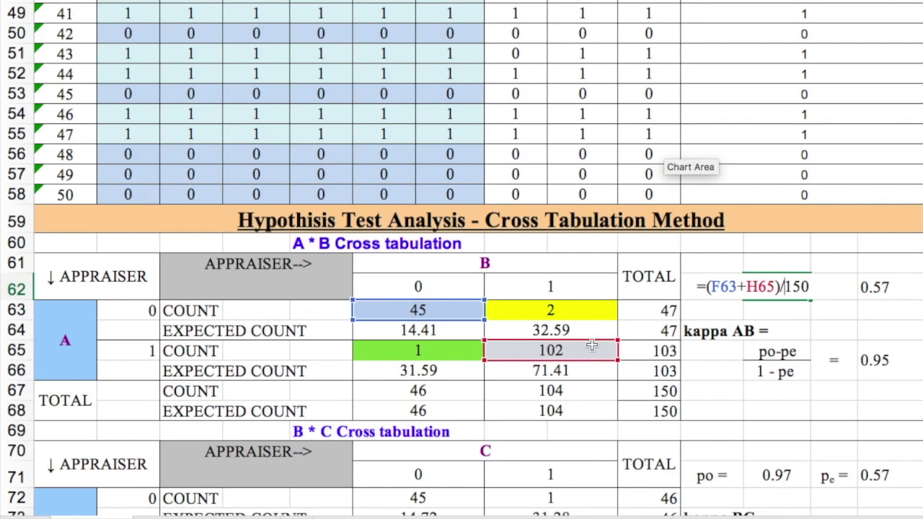
pyautogui.click(835, 312)
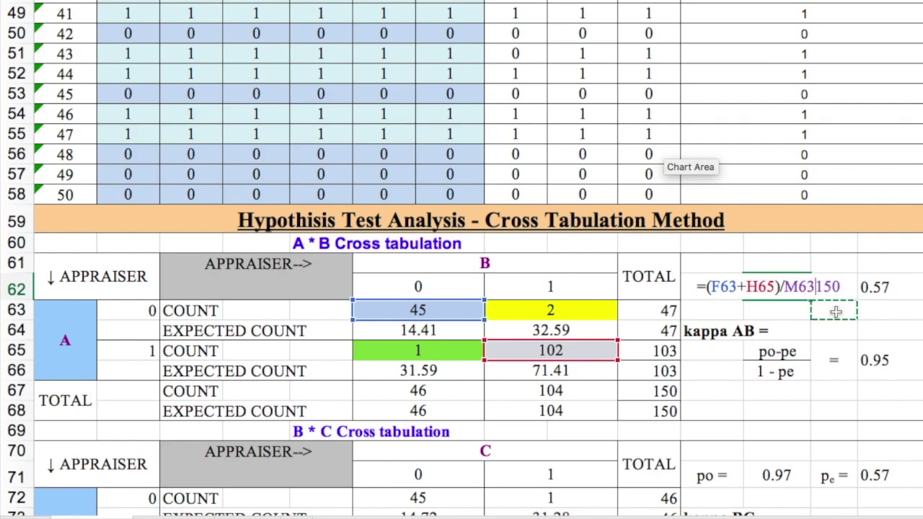
pyautogui.press('Escape')
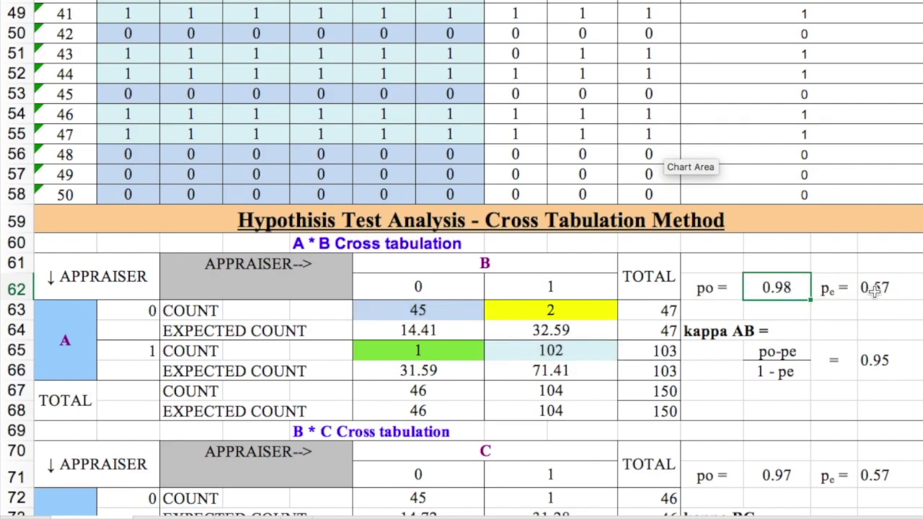
pyautogui.doubleClick(874, 288)
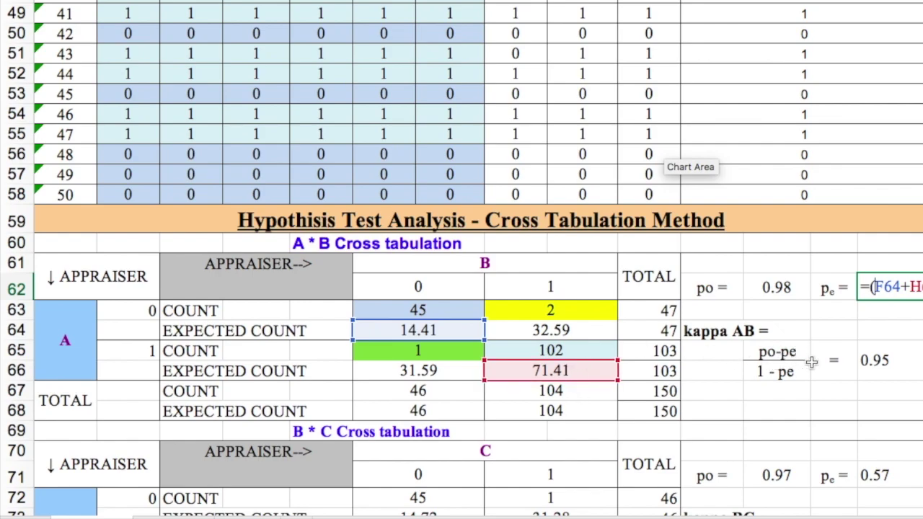
pyautogui.click(877, 359)
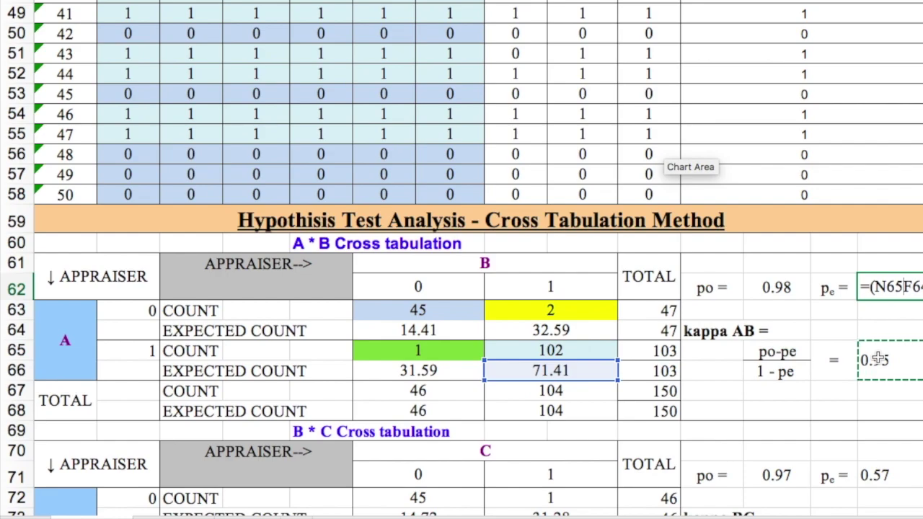
pyautogui.press('Escape')
# - Inspect the kappa AB formula and the po and pe cells it refers to, then leave the formula
pyautogui.doubleClick(877, 359)
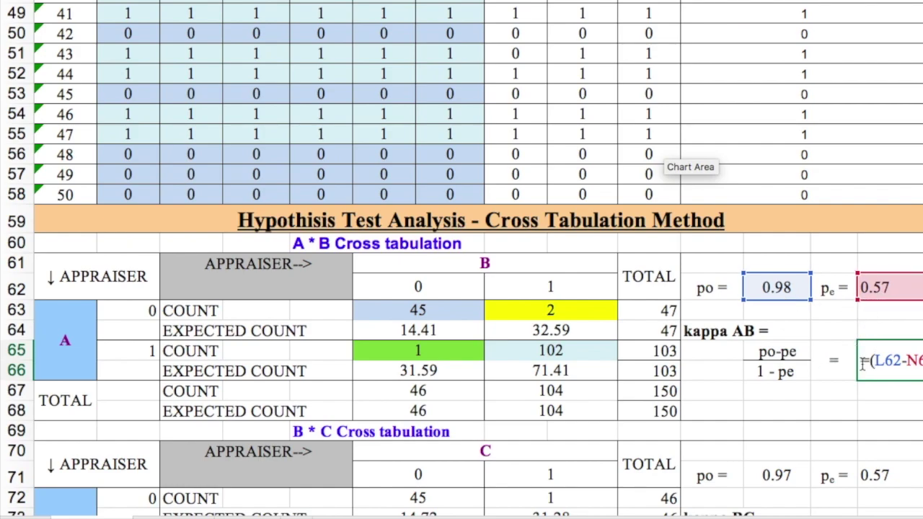
pyautogui.click(830, 385)
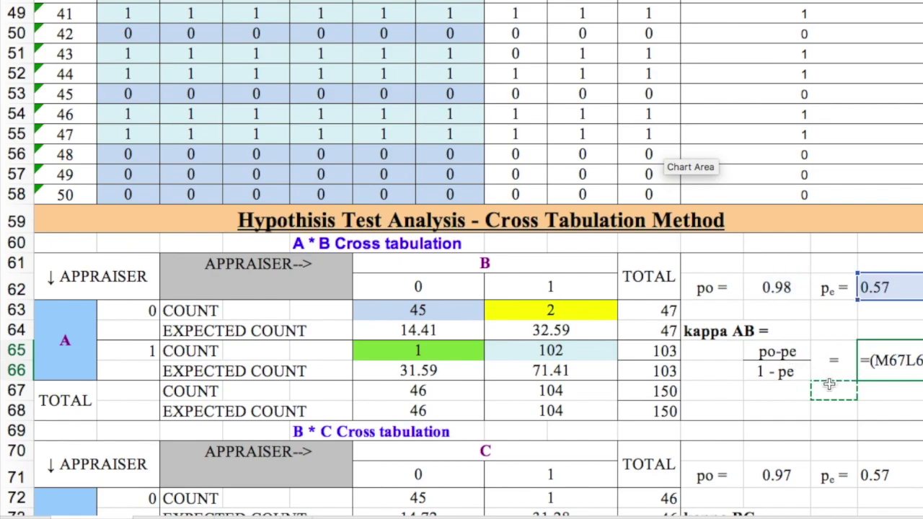
pyautogui.press('Return')
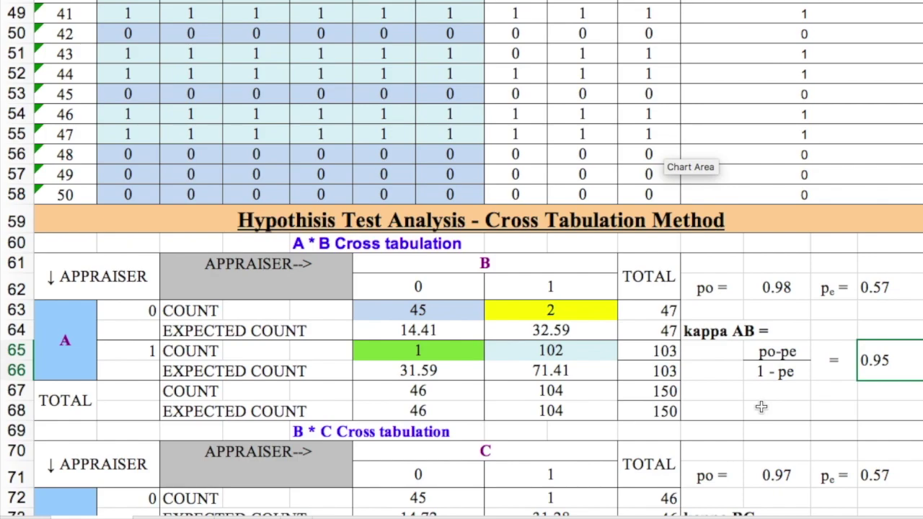
# - Review the B * C and C * A cross tabulations and the tables comparing each appraiser with the reference
pyautogui.scroll(-2, 761, 408)
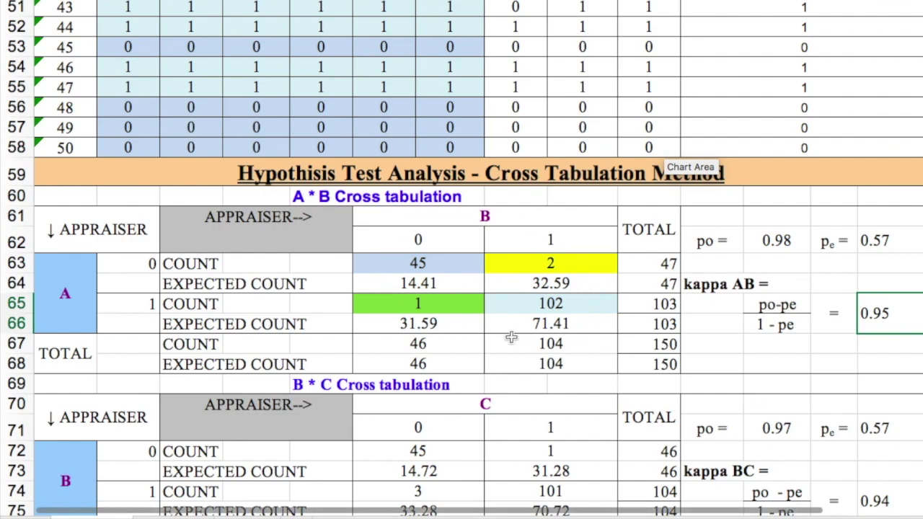
pyautogui.scroll(-5, 581, 346)
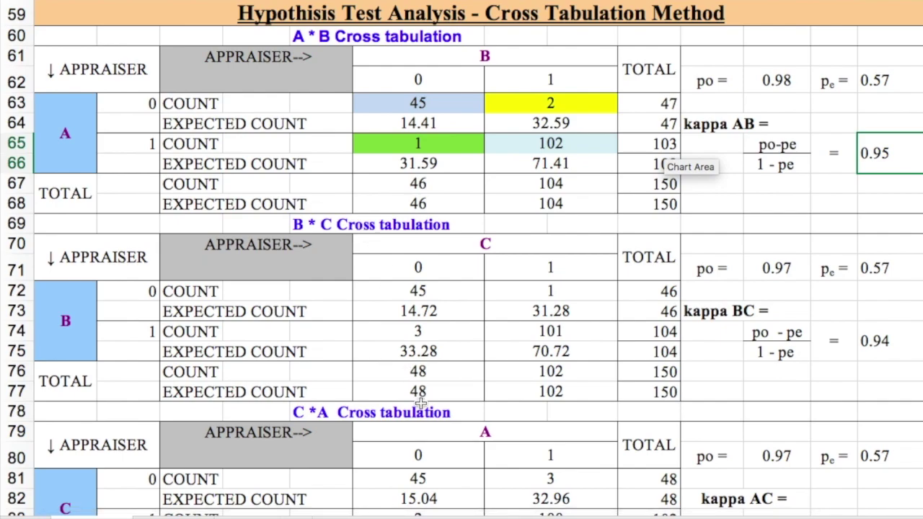
pyautogui.scroll(-3, 421, 403)
pyautogui.scroll(-3, 425, 400)
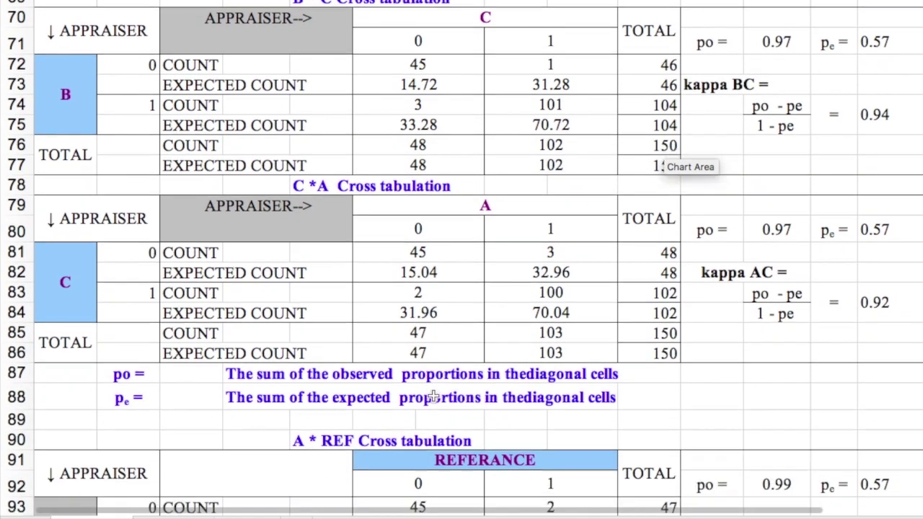
pyautogui.scroll(-2, 433, 396)
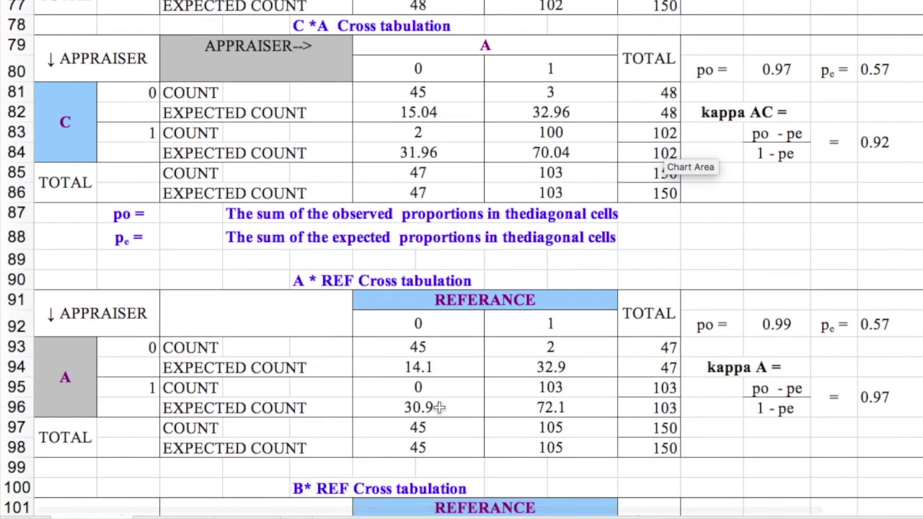
pyautogui.scroll(-3, 439, 408)
pyautogui.scroll(-5, 440, 408)
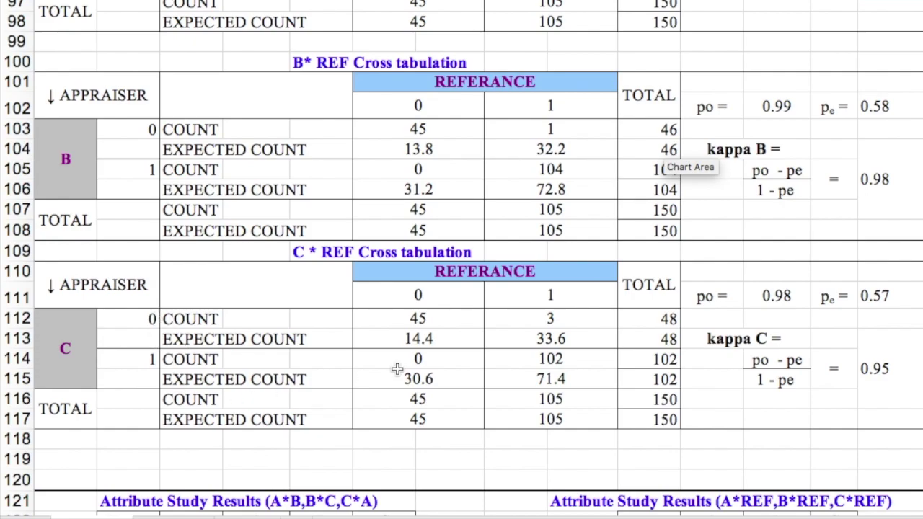
# - Examine the kappa values in the Attribute Study Results tables and the miss rate calculations for each appraiser
pyautogui.scroll(-3, 397, 369)
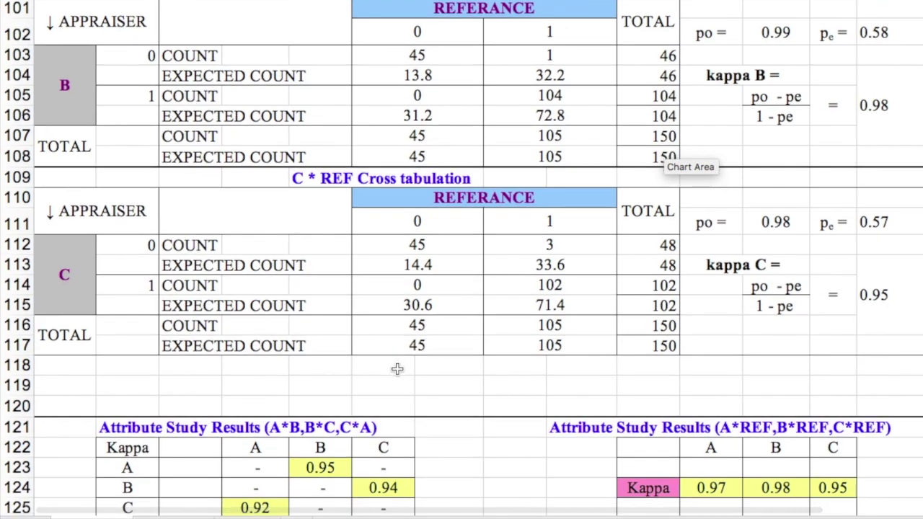
pyautogui.scroll(-4, 397, 369)
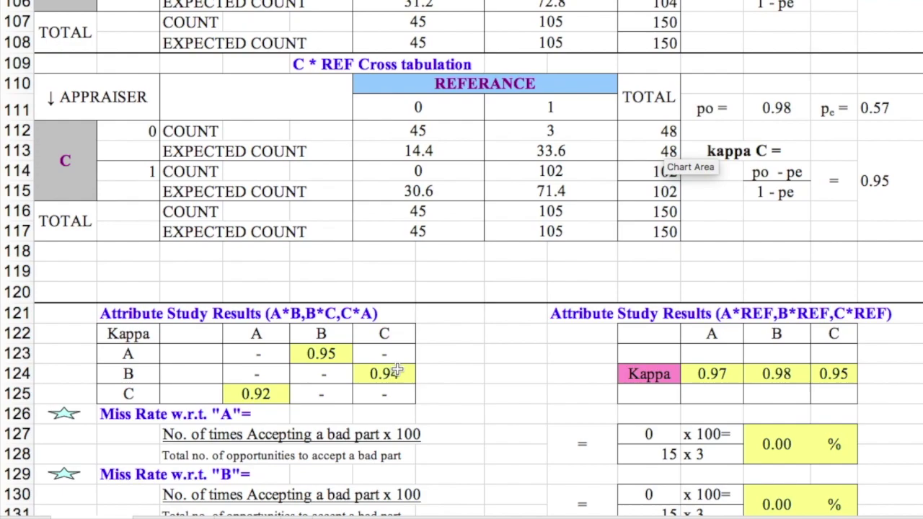
pyautogui.scroll(-5, 398, 370)
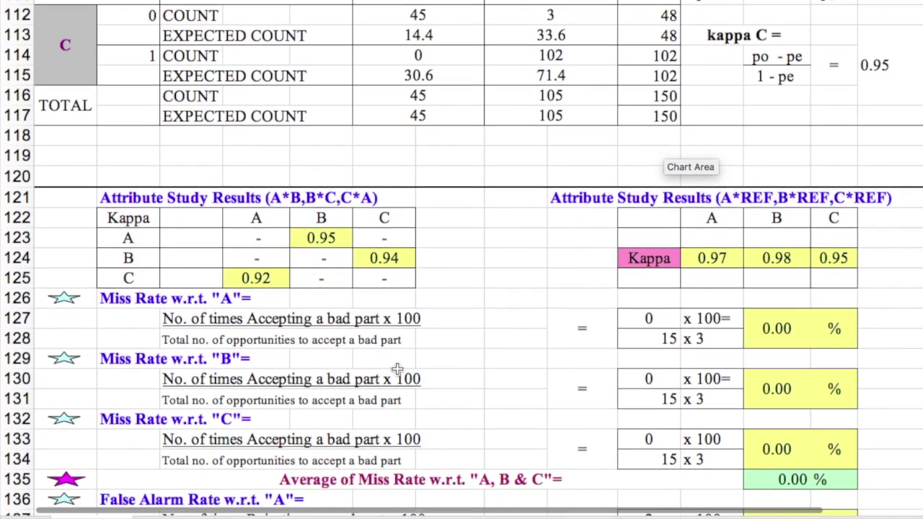
pyautogui.scroll(-1, 397, 369)
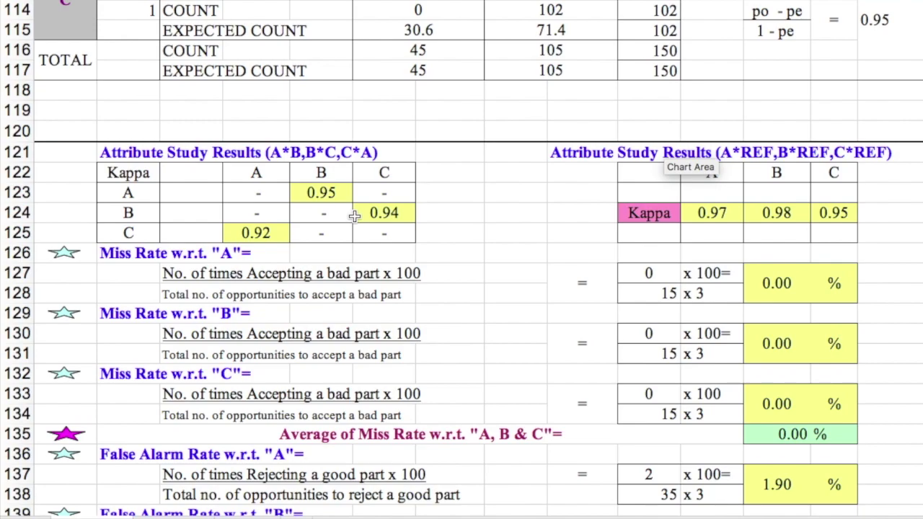
pyautogui.scroll(-5, 355, 216)
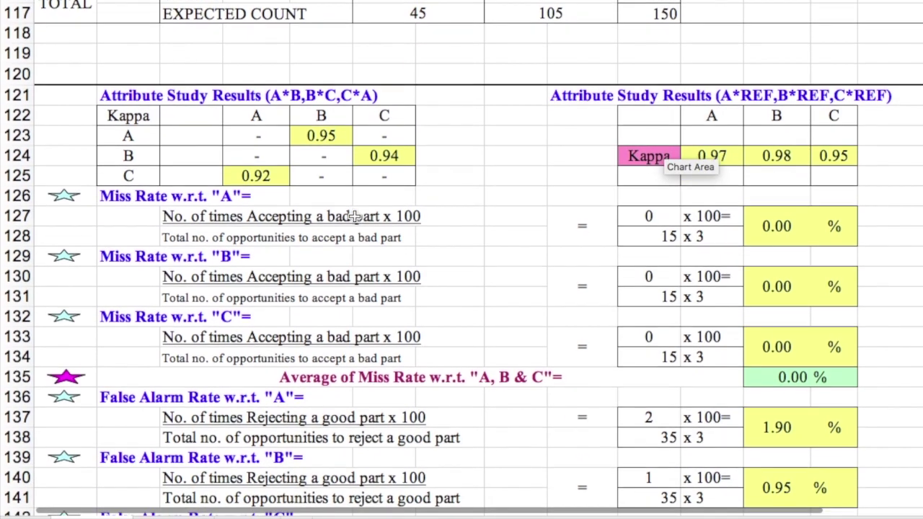
# - Examine the false alarm rate calculations and select appraiser A's number of times rejecting a good part
pyautogui.scroll(-5, 355, 217)
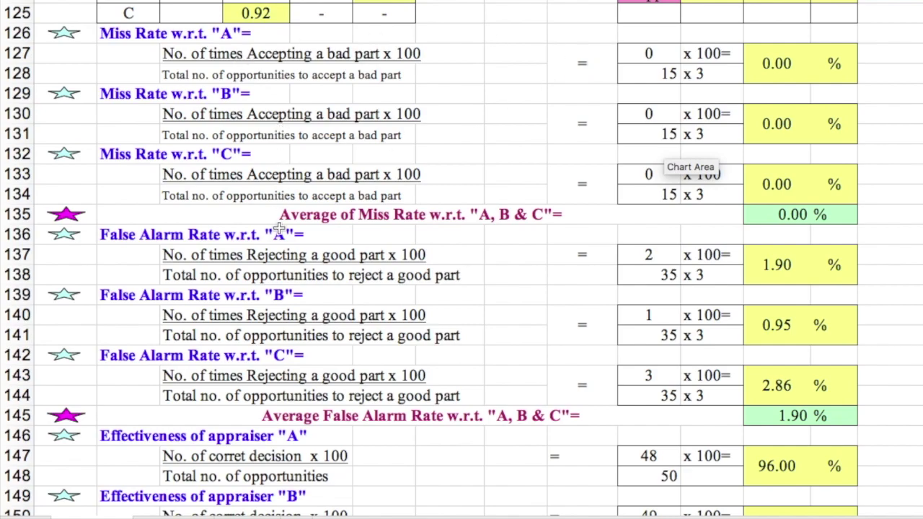
pyautogui.scroll(-4, 280, 130)
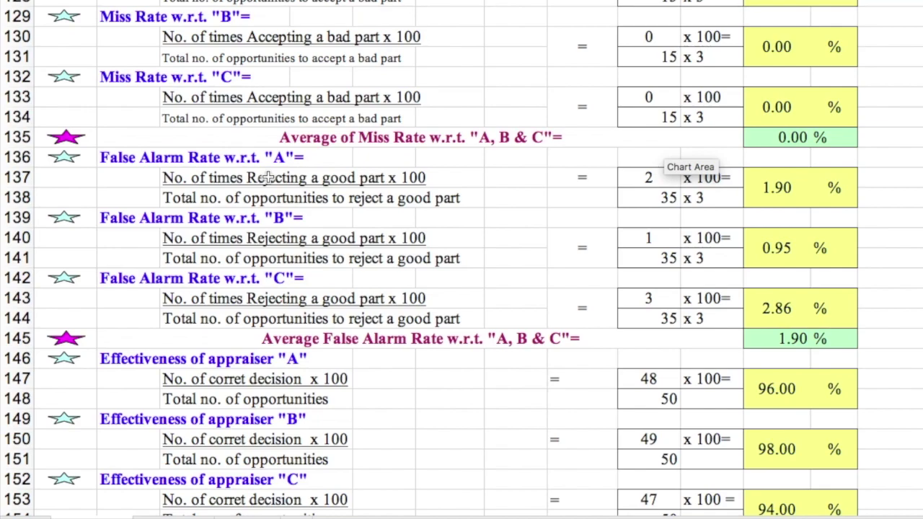
pyautogui.click(656, 178)
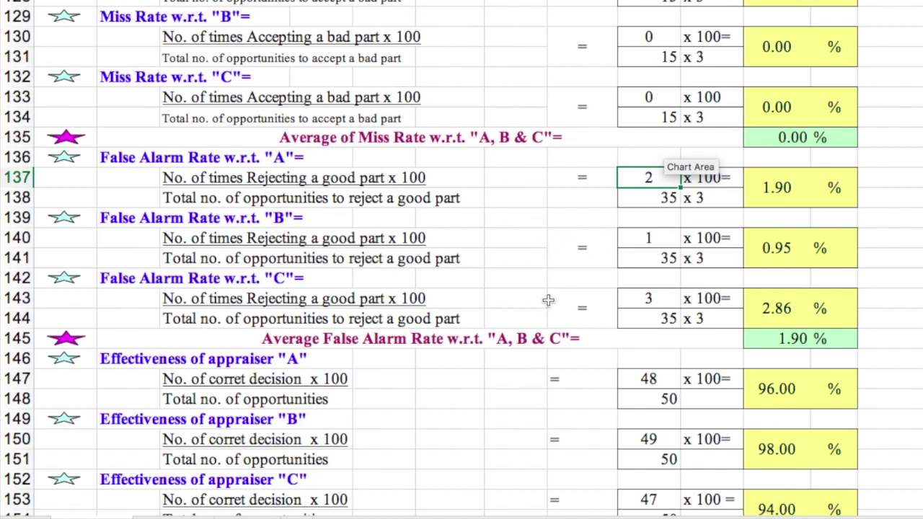
pyautogui.scroll(-1, 548, 300)
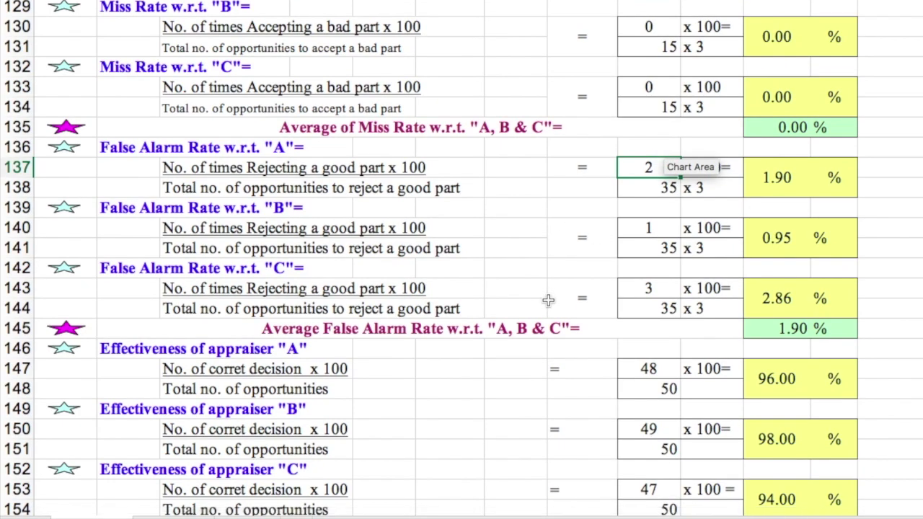
# - Review the appraisers' effectiveness calculations and compare the Summary table with the acceptance criteria and conclusion
pyautogui.scroll(-5, 548, 300)
pyautogui.scroll(-6, 548, 300)
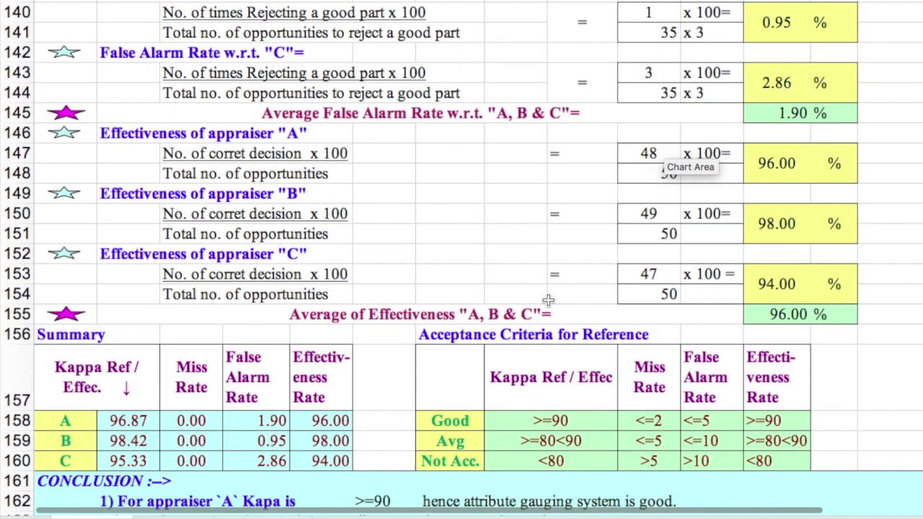
pyautogui.scroll(-3, 548, 300)
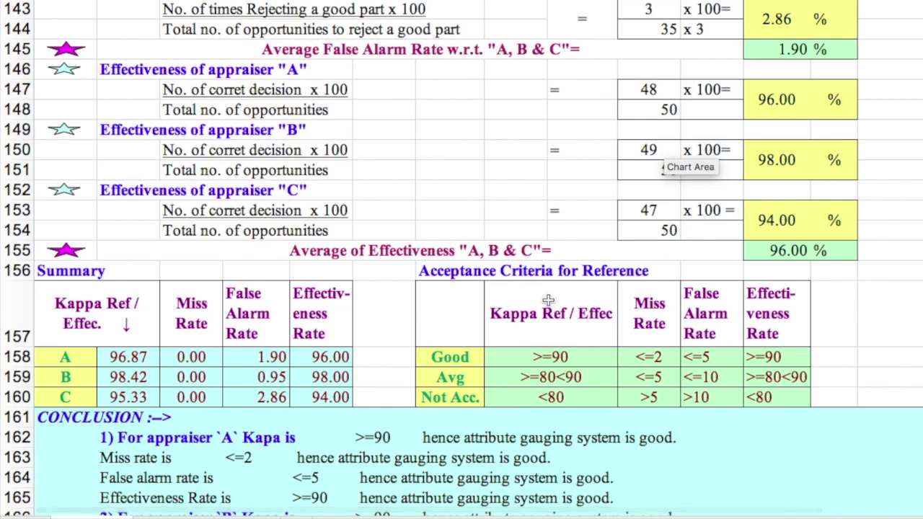
pyautogui.scroll(-4, 548, 300)
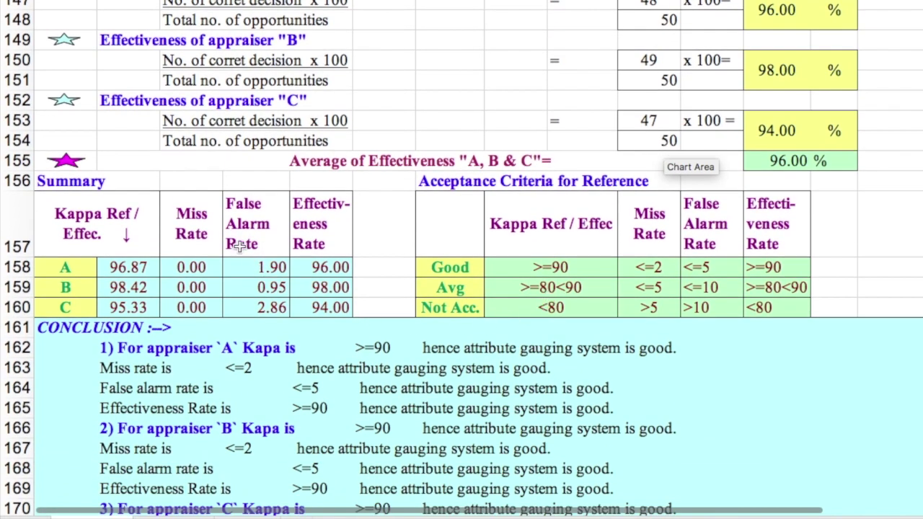